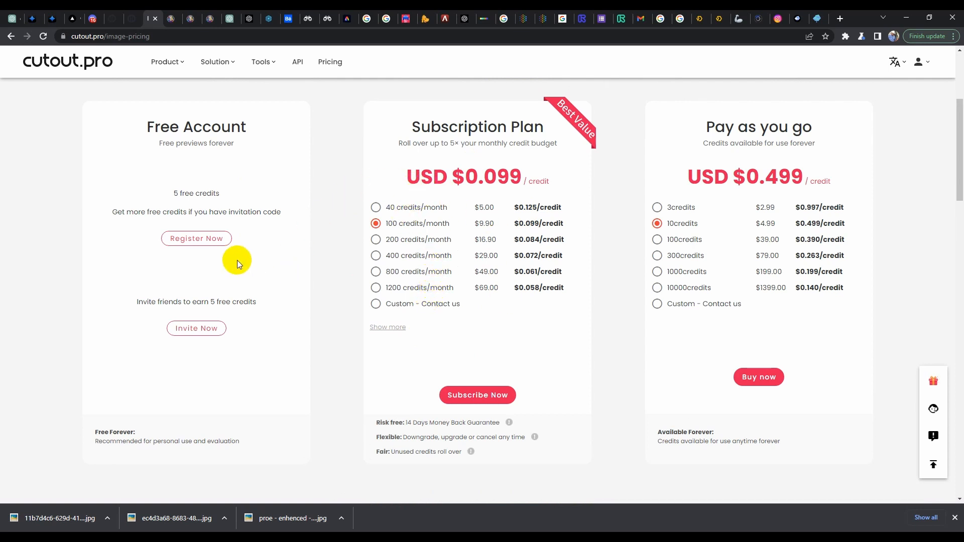
Open the Photo Enhancer - Sharpener&Upscaler tool.
{"action": "scroll", "coordinate": [219, 234], "scroll_direction": "down", "scroll_amount": 2}
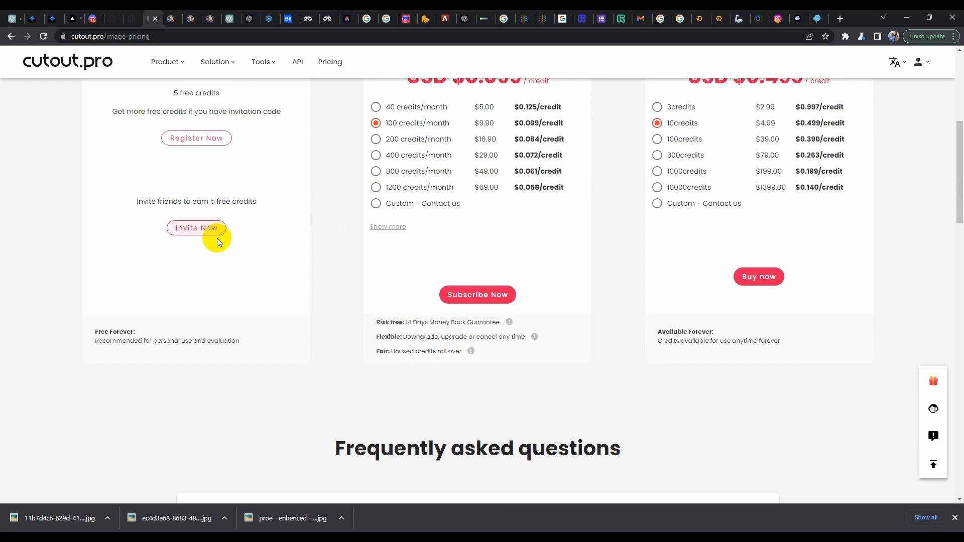
{"action": "left_click", "coordinate": [215, 238]}
{"action": "mouse_move", "coordinate": [162, 61]}
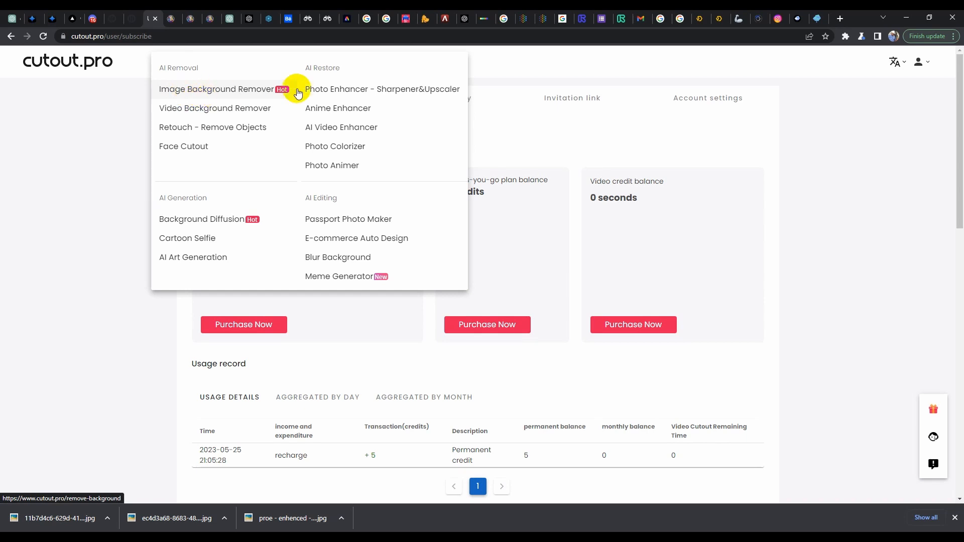
{"action": "left_click", "coordinate": [340, 89]}
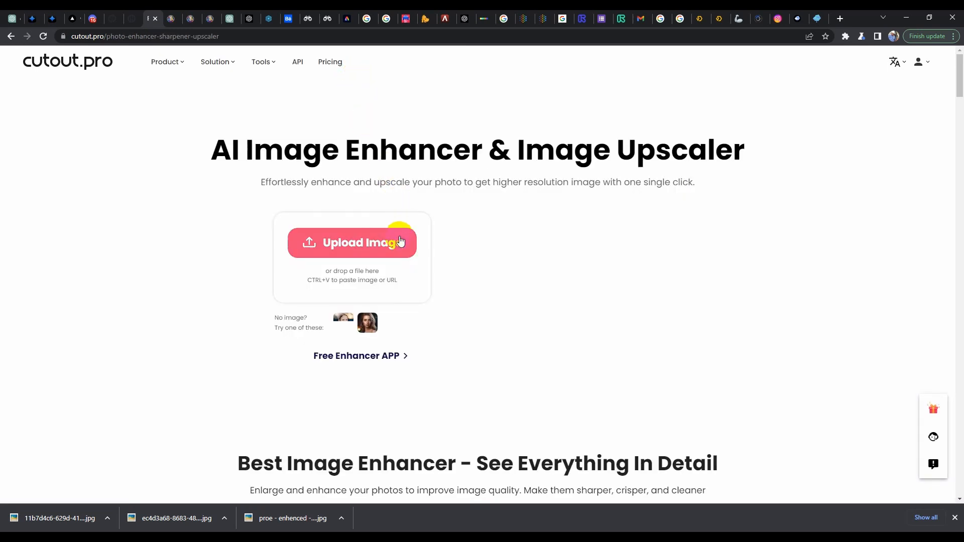
Upload the image 11b7d4c6-629d-41e2-aee3-0f7414072b09 from the PHOTOSHOP folder in Pictures to the enhancer.
{"action": "double_click", "coordinate": [391, 250]}
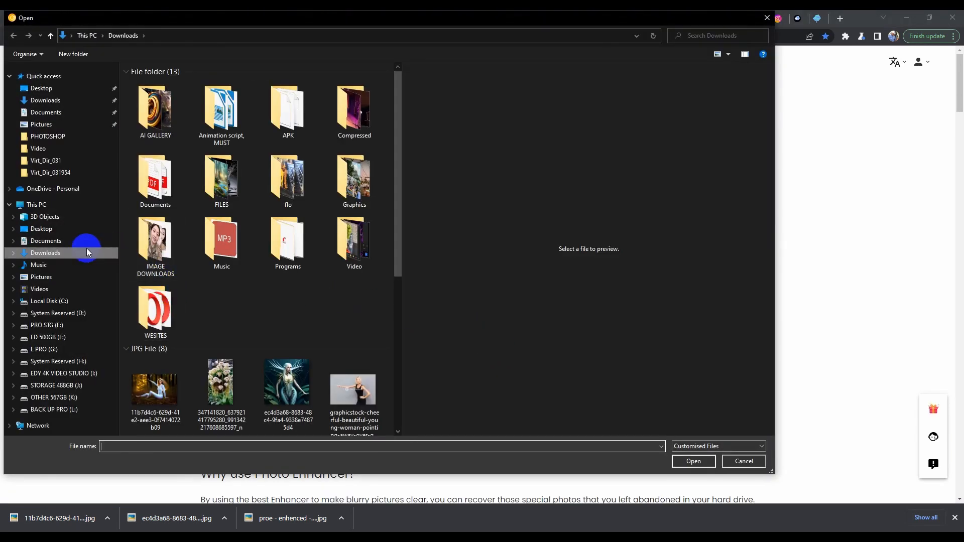
{"action": "left_click", "coordinate": [43, 278]}
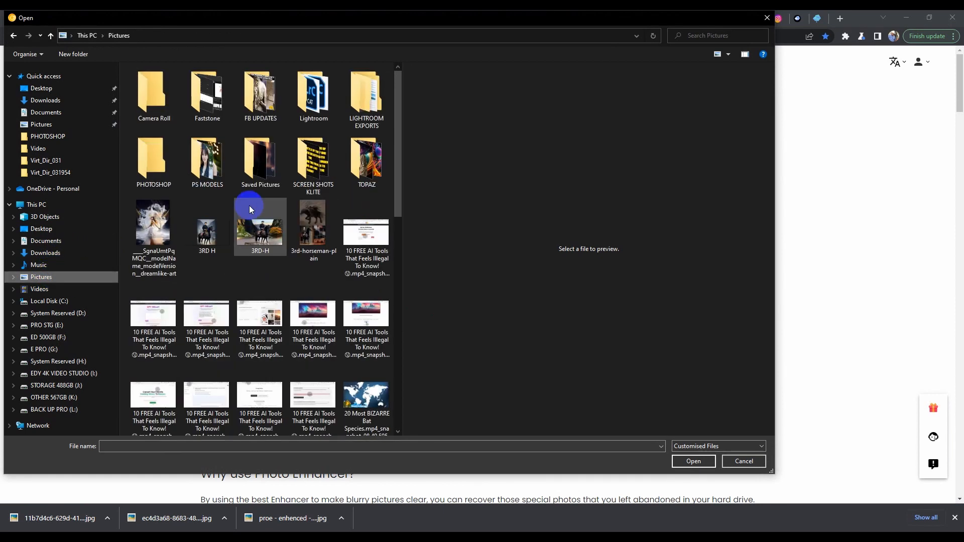
{"action": "double_click", "coordinate": [158, 168]}
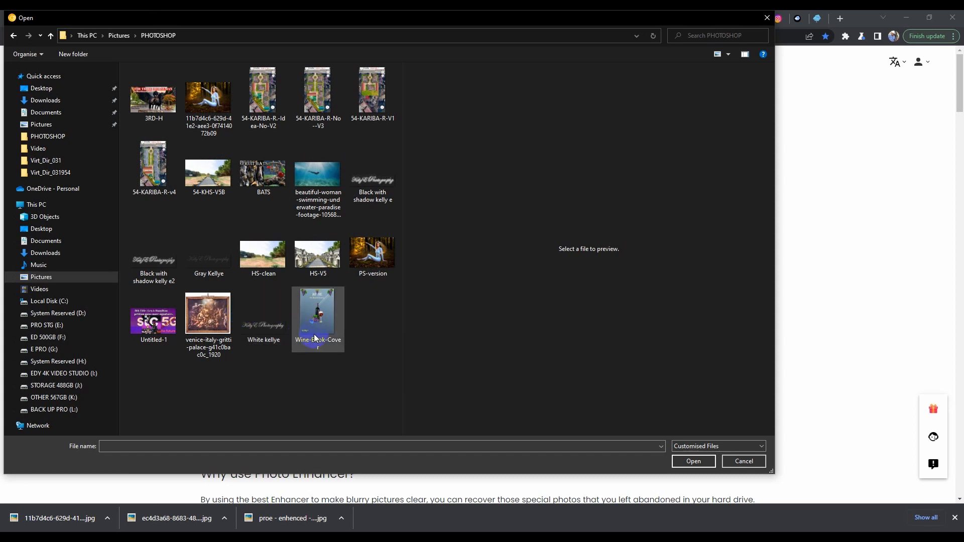
{"action": "left_click", "coordinate": [205, 109]}
{"action": "left_click", "coordinate": [692, 461]}
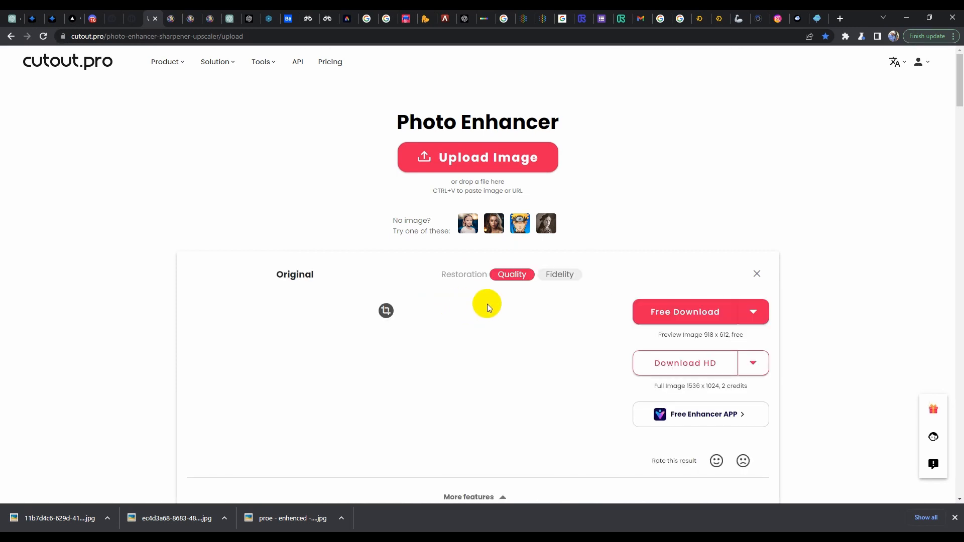
Download the HD version of the enhanced forest image as JPG with 100% image quality.
{"action": "scroll", "coordinate": [491, 301], "scroll_direction": "down", "scroll_amount": 3}
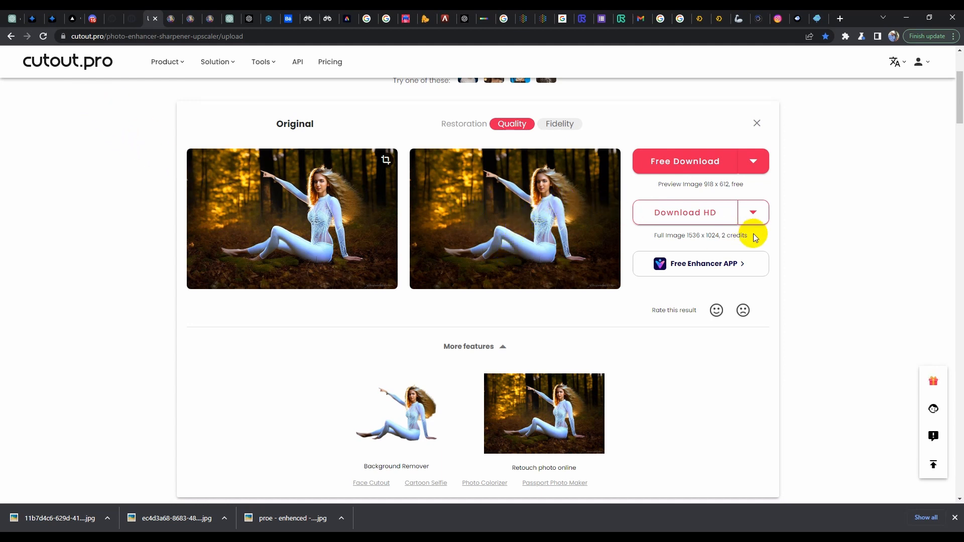
{"action": "scroll", "coordinate": [736, 235], "scroll_direction": "down", "scroll_amount": 1}
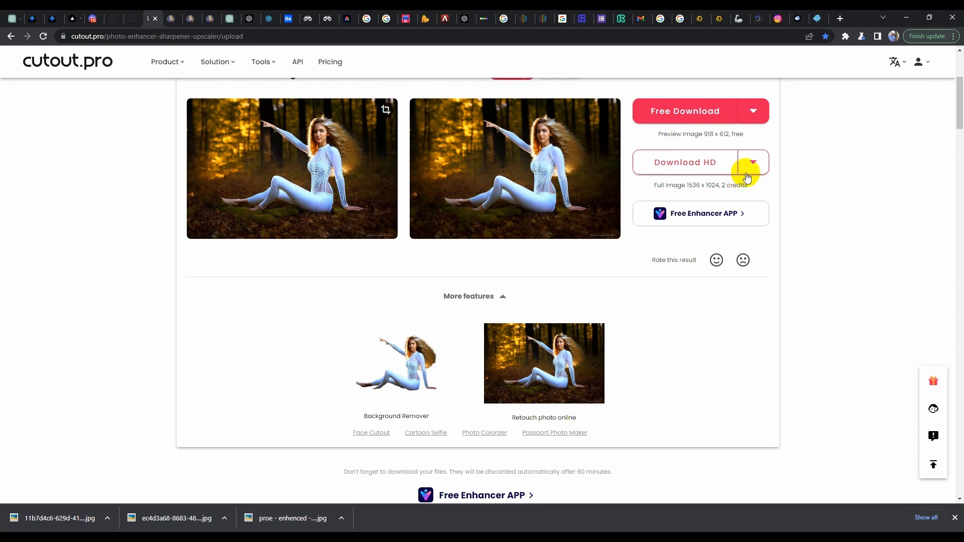
{"action": "left_click", "coordinate": [754, 156]}
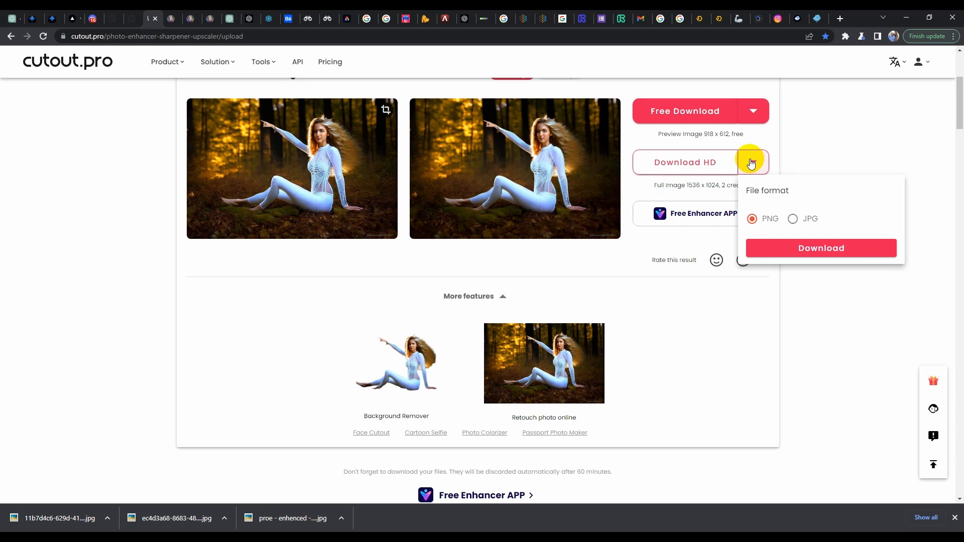
{"action": "left_click", "coordinate": [792, 222]}
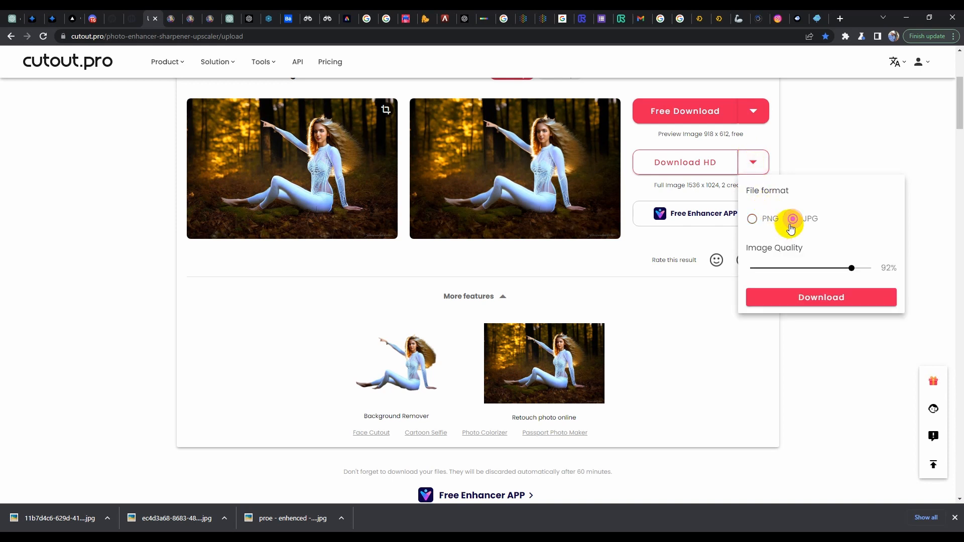
{"action": "left_click_drag", "start_coordinate": [852, 268], "coordinate": [884, 279]}
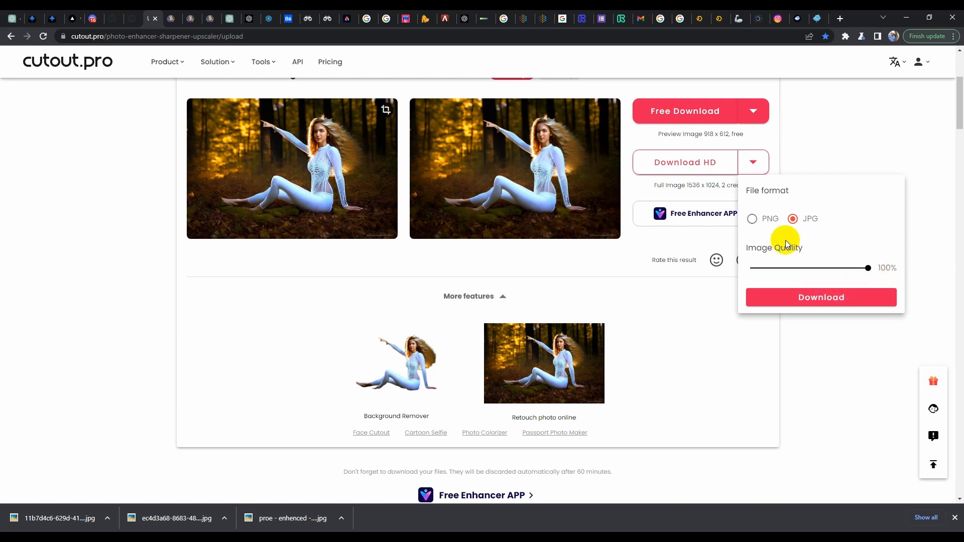
{"action": "left_click", "coordinate": [795, 288]}
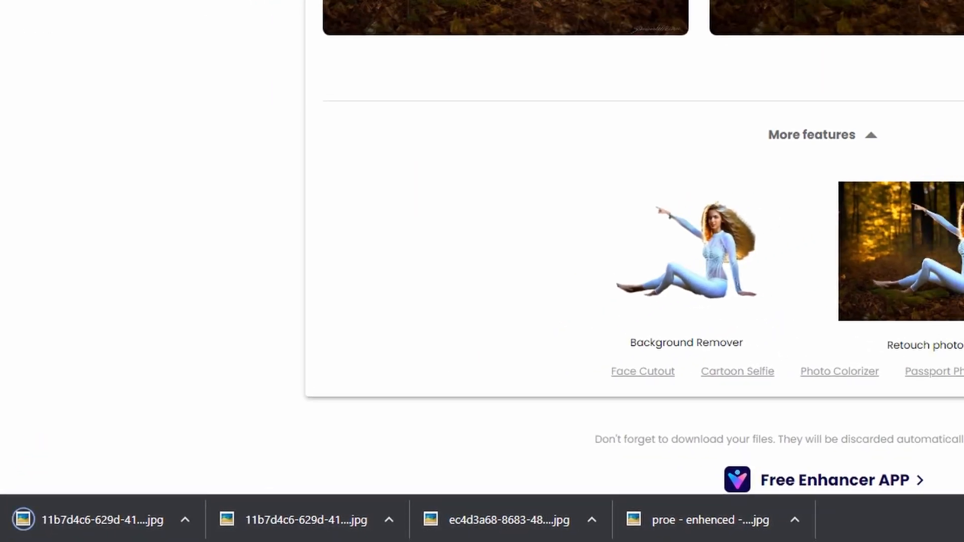
Start another image upload and select DreamShaper_v5_fulllength_stunning_hero_long_facial_scarfloral_1 in the Downloads folder.
{"action": "scroll", "coordinate": [737, 195], "scroll_direction": "up", "scroll_amount": 4}
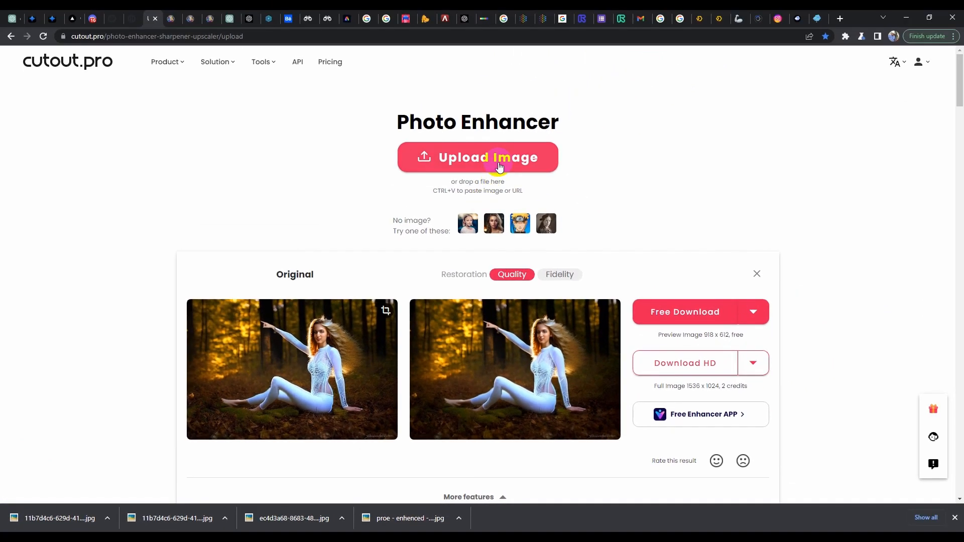
{"action": "left_click", "coordinate": [513, 156]}
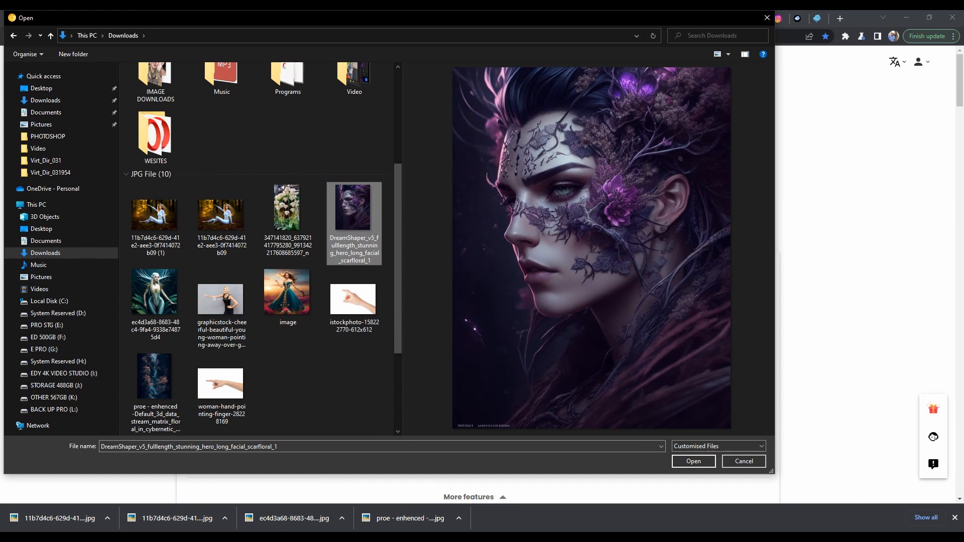
Switch to the Downloads folder in File Explorer and examine the DreamShaper image's dimensions and resolution in its file properties.
{"action": "left_click", "coordinate": [205, 540]}
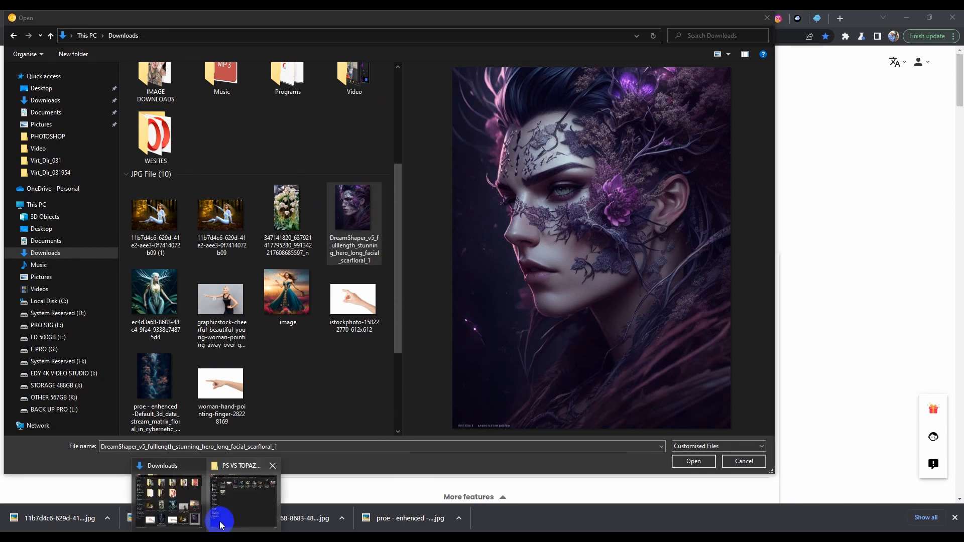
{"action": "left_click", "coordinate": [198, 517]}
{"action": "double_click", "coordinate": [617, 420]}
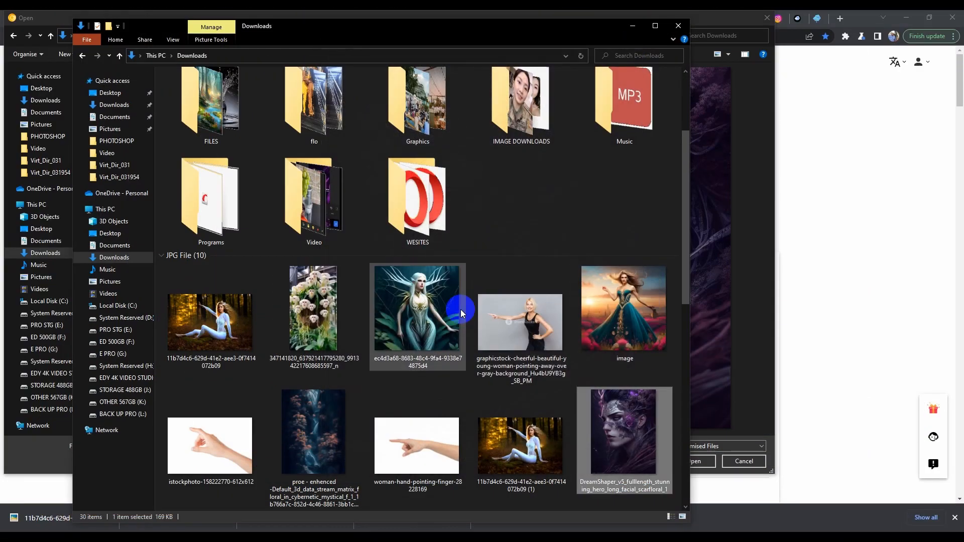
{"action": "left_click", "coordinate": [610, 348]}
{"action": "left_click", "coordinate": [607, 407]}
{"action": "right_click", "coordinate": [608, 436]}
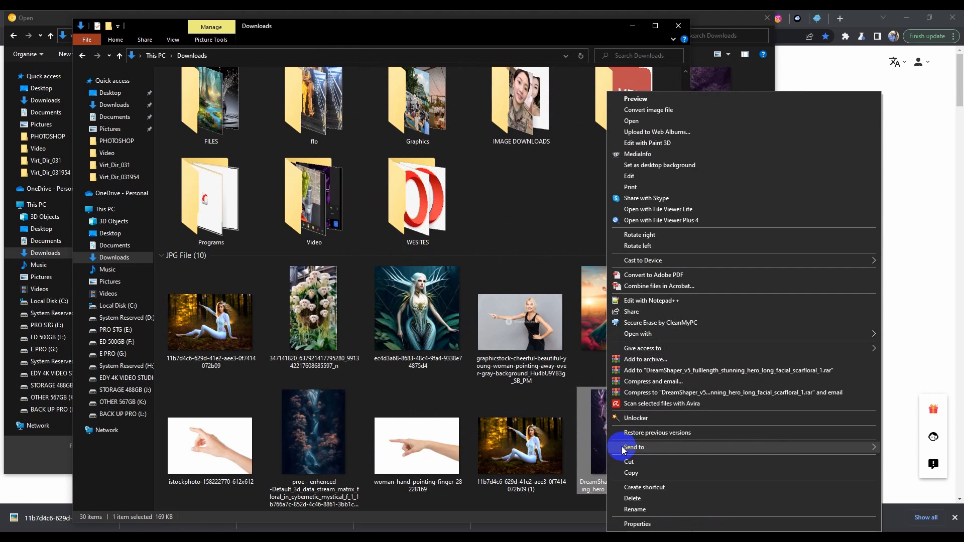
{"action": "left_click", "coordinate": [635, 524]}
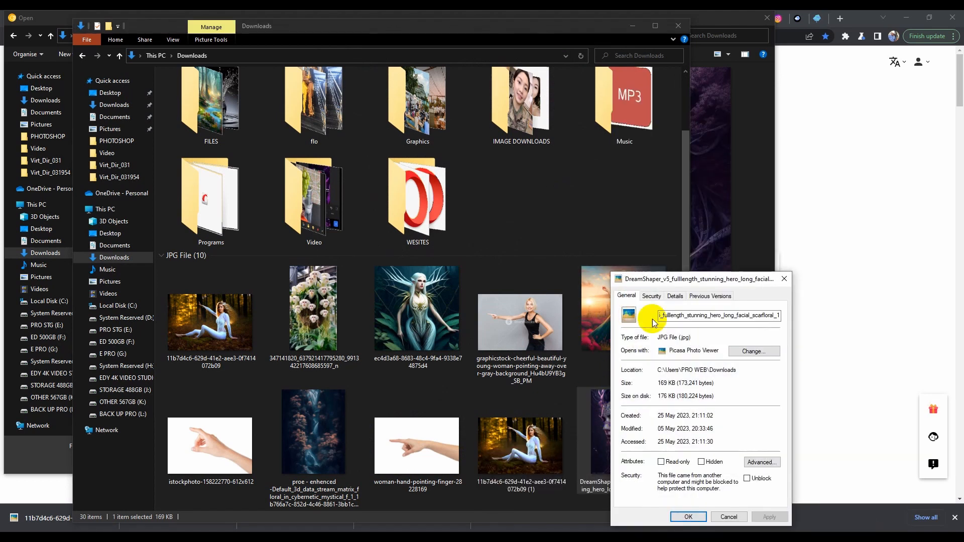
{"action": "left_click", "coordinate": [679, 297]}
{"action": "left_click_drag", "start_coordinate": [694, 281], "coordinate": [374, 188]}
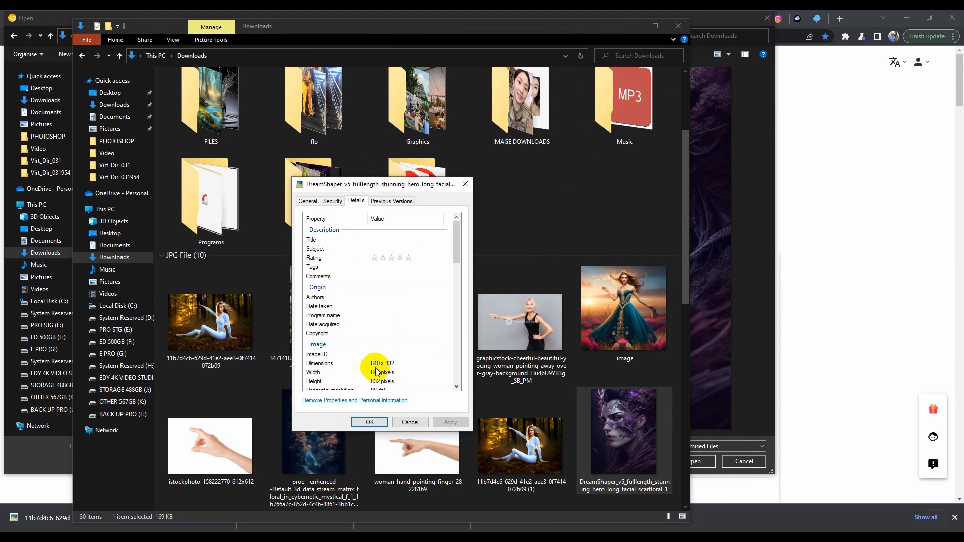
{"action": "scroll", "coordinate": [393, 365], "scroll_direction": "down", "scroll_amount": 3}
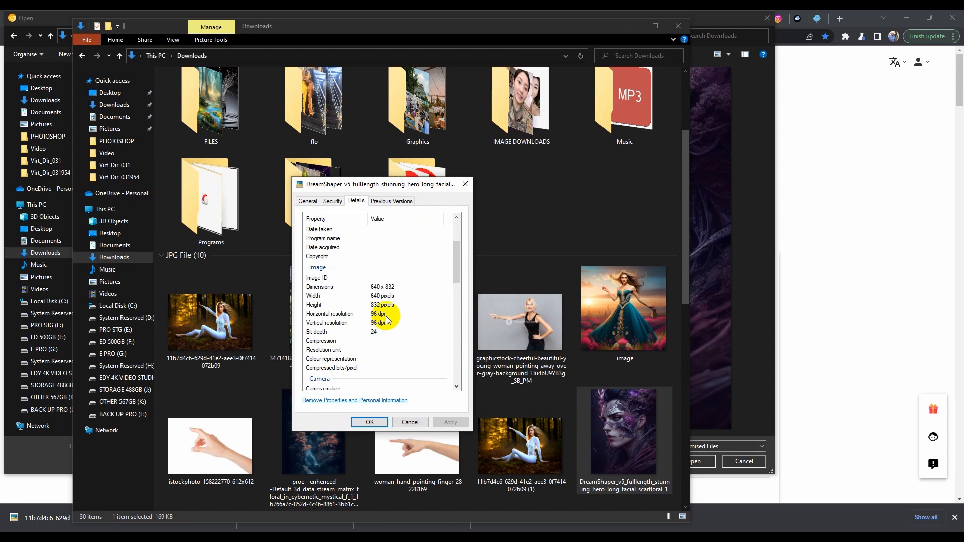
{"action": "left_click", "coordinate": [467, 185]}
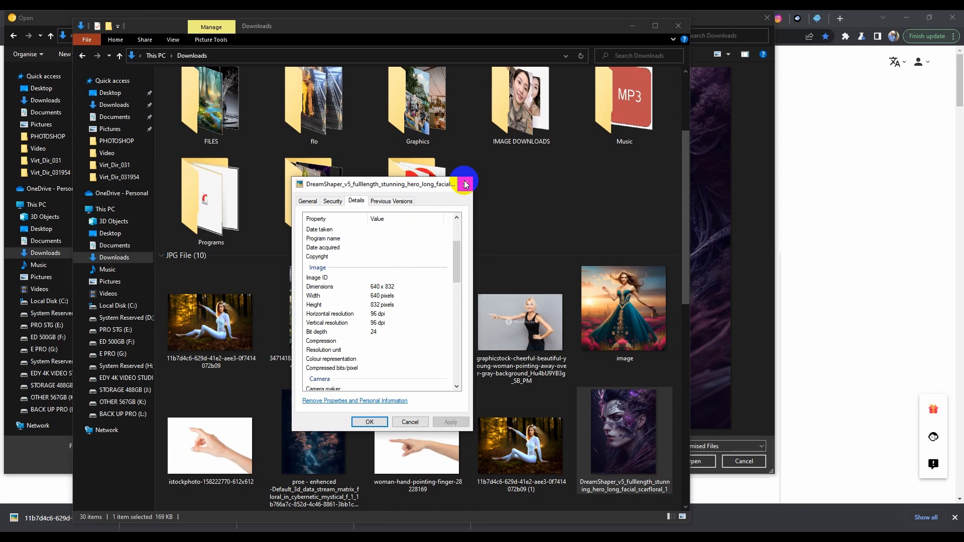
{"action": "left_click", "coordinate": [465, 183]}
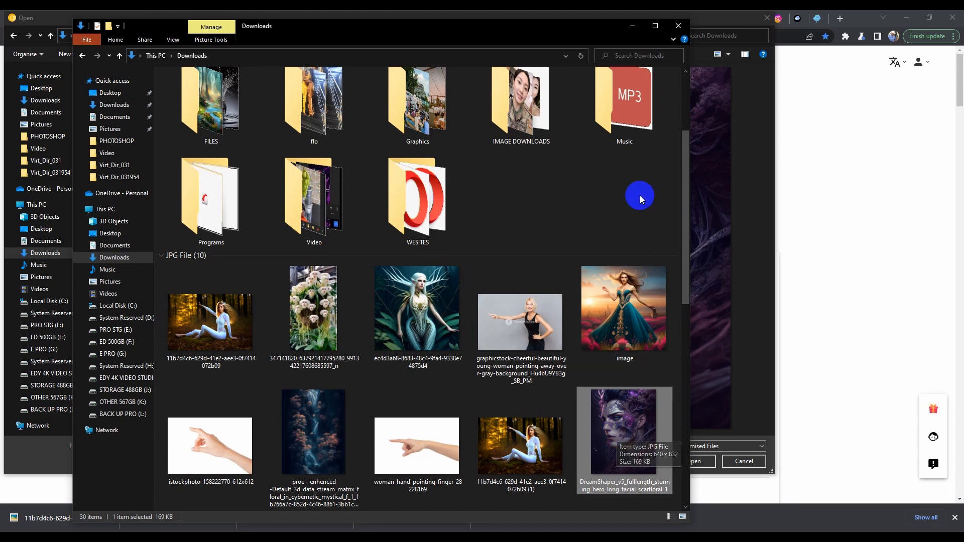
Open the DreamShaper image in Picasa Photo Viewer, examine the facial details at high magnification, and close the viewer.
{"action": "double_click", "coordinate": [614, 414]}
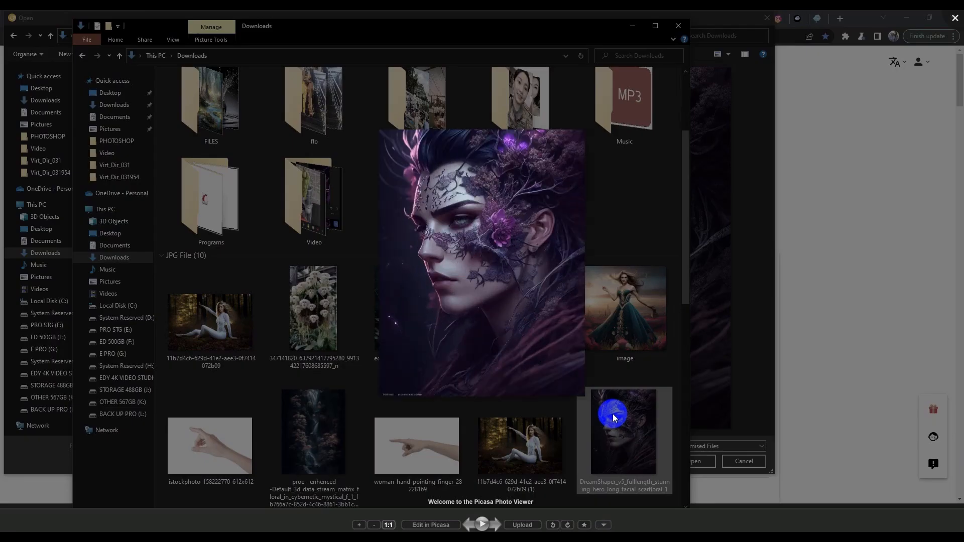
{"action": "scroll", "coordinate": [510, 279], "scroll_direction": "up", "scroll_amount": 3}
{"action": "scroll", "coordinate": [510, 279], "scroll_direction": "up", "scroll_amount": 5}
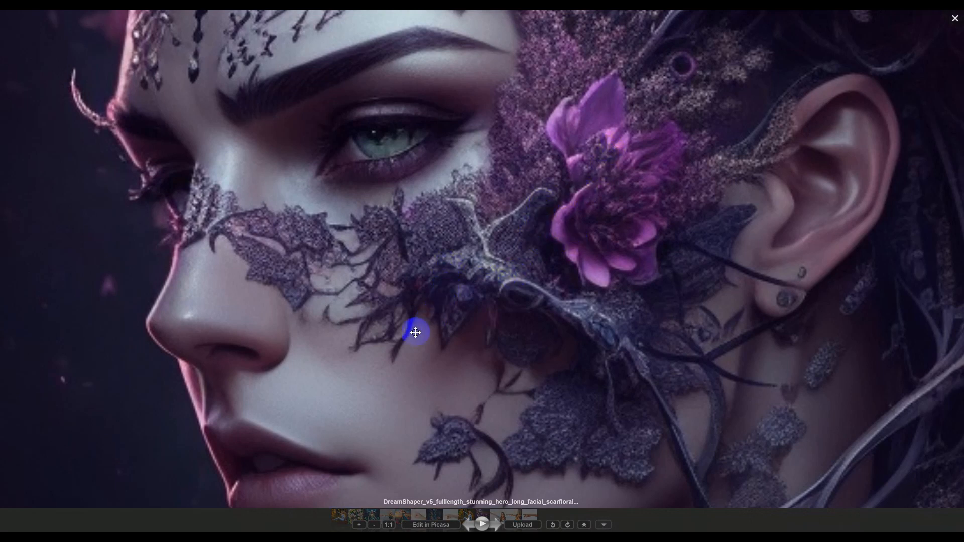
{"action": "scroll", "coordinate": [419, 317], "scroll_direction": "down", "scroll_amount": 1}
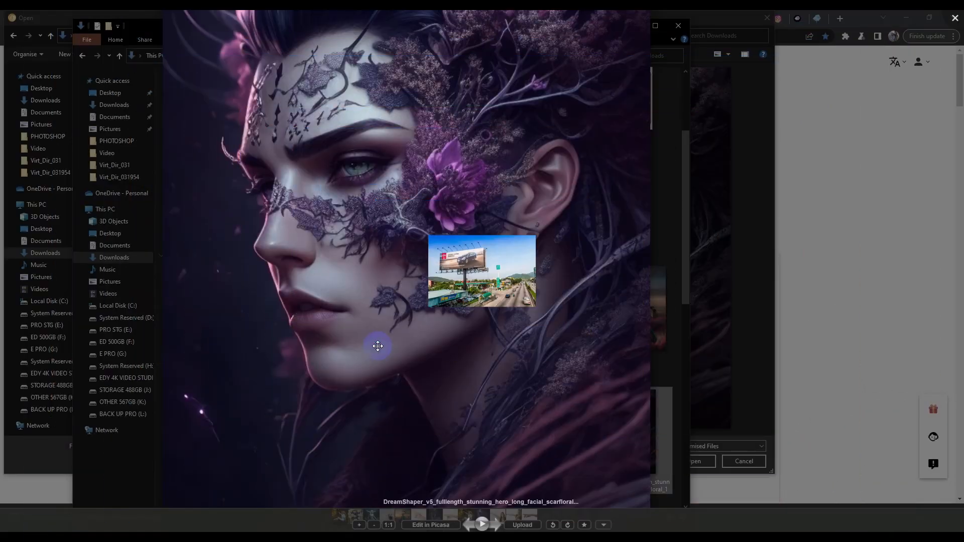
{"action": "scroll", "coordinate": [377, 346], "scroll_direction": "up", "scroll_amount": 2}
{"action": "scroll", "coordinate": [401, 289], "scroll_direction": "up", "scroll_amount": 4}
{"action": "left_click_drag", "start_coordinate": [534, 108], "coordinate": [527, 509]}
{"action": "left_click_drag", "start_coordinate": [418, 158], "coordinate": [728, 308]}
{"action": "left_click_drag", "start_coordinate": [605, 150], "coordinate": [726, 287]}
{"action": "left_click_drag", "start_coordinate": [405, 290], "coordinate": [618, 160]}
{"action": "left_click_drag", "start_coordinate": [497, 234], "coordinate": [302, 537]}
{"action": "left_click_drag", "start_coordinate": [571, 198], "coordinate": [380, 291]}
{"action": "left_click_drag", "start_coordinate": [694, 400], "coordinate": [579, 163]}
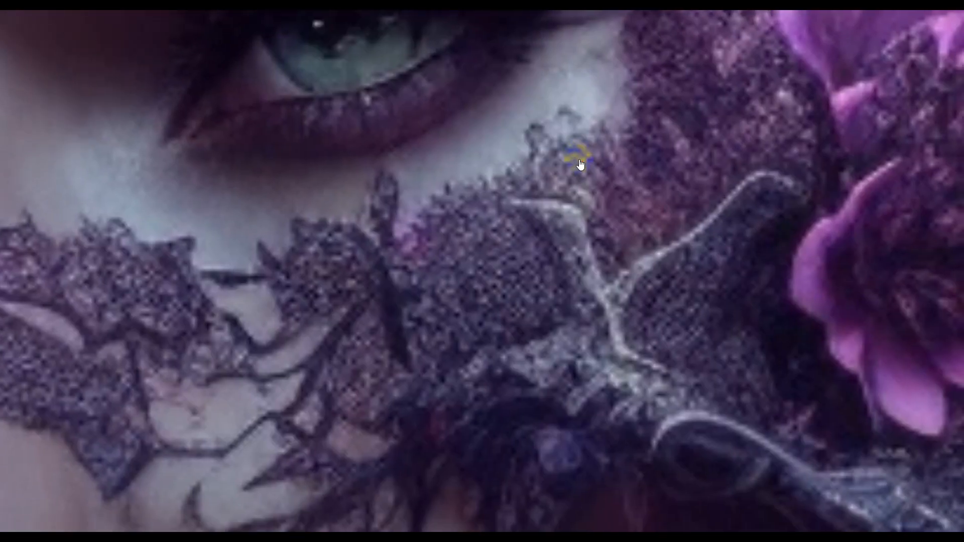
{"action": "scroll", "coordinate": [312, 280], "scroll_direction": "down", "scroll_amount": 1}
{"action": "scroll", "coordinate": [311, 280], "scroll_direction": "down", "scroll_amount": 8}
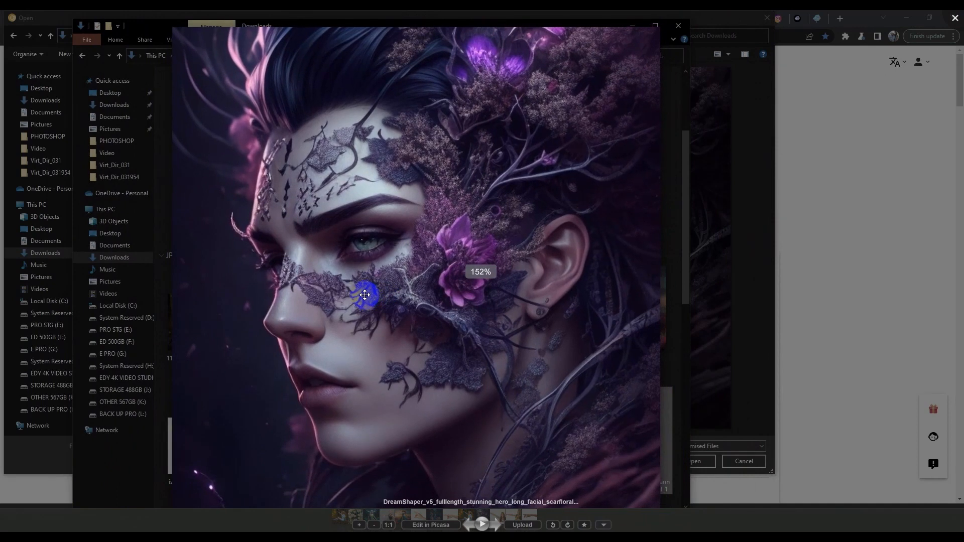
{"action": "scroll", "coordinate": [483, 226], "scroll_direction": "down", "scroll_amount": 2}
{"action": "scroll", "coordinate": [483, 226], "scroll_direction": "down", "scroll_amount": 1}
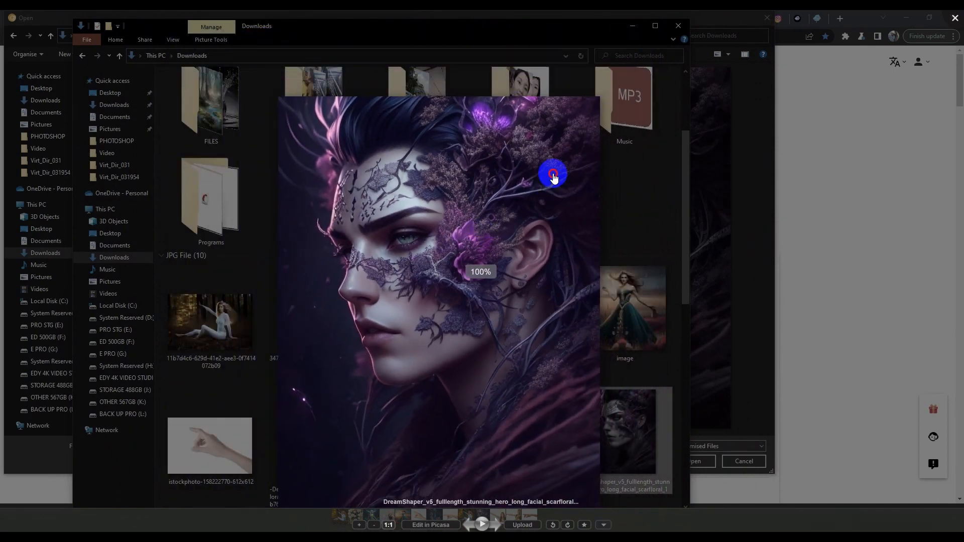
{"action": "double_click", "coordinate": [561, 183]}
{"action": "left_click", "coordinate": [532, 136]}
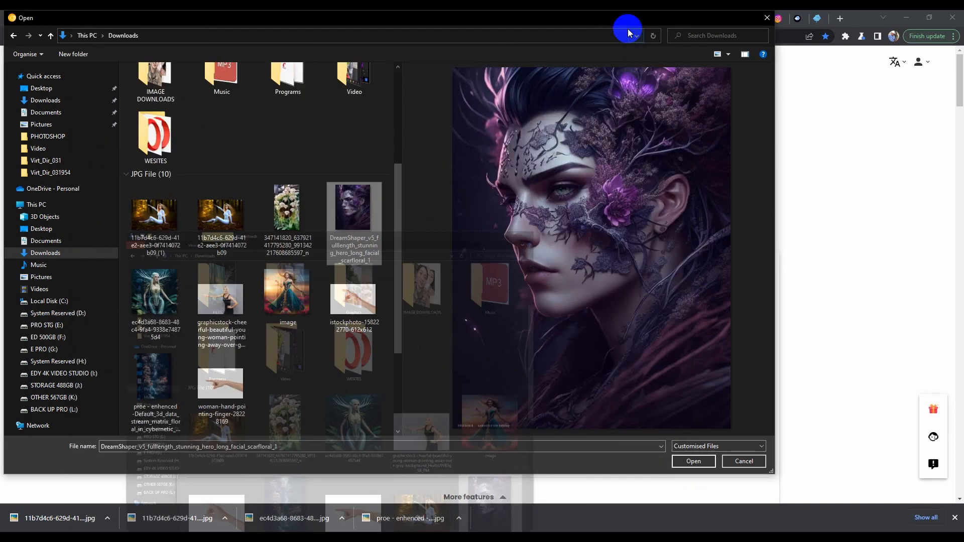
Return to the browser's file selection, upload the selected DreamShaper image to the enhancer, and compare the result with the original.
{"action": "left_click", "coordinate": [629, 28]}
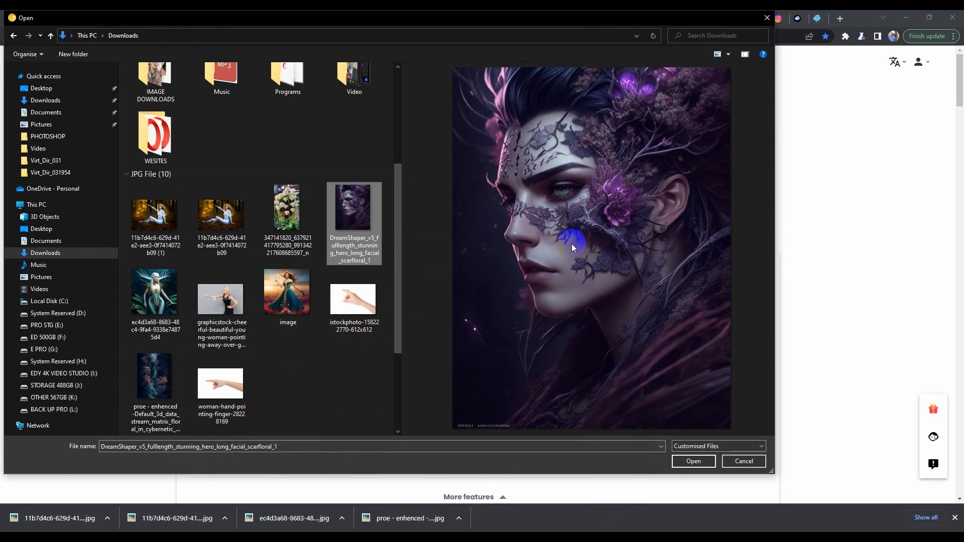
{"action": "left_click", "coordinate": [679, 463]}
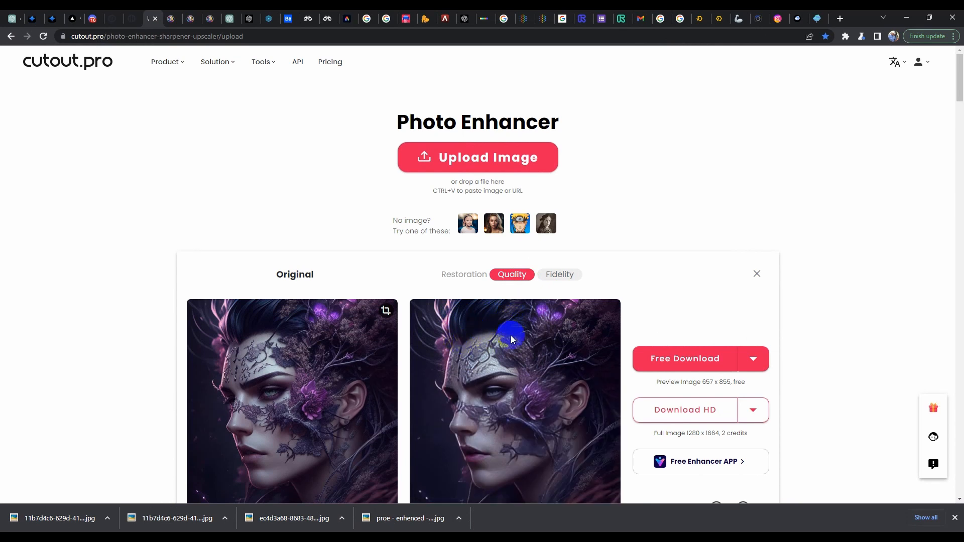
{"action": "scroll", "coordinate": [510, 357], "scroll_direction": "down", "scroll_amount": 4}
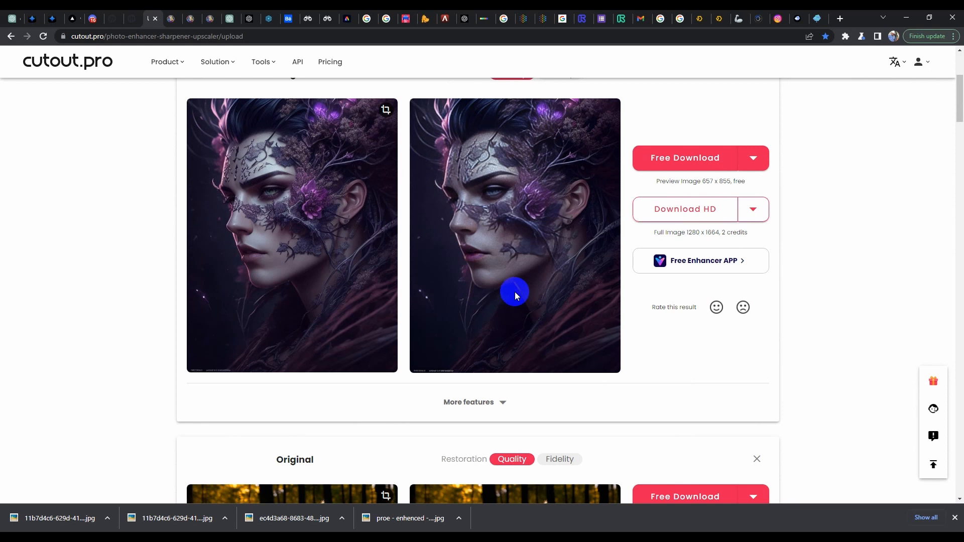
{"action": "scroll", "coordinate": [515, 292], "scroll_direction": "up", "scroll_amount": 2}
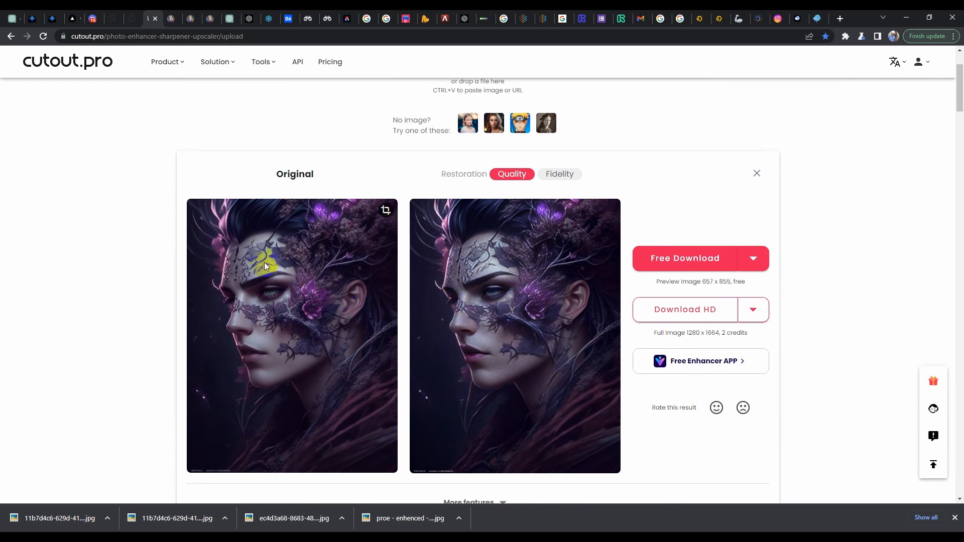
{"action": "scroll", "coordinate": [284, 305], "scroll_direction": "down", "scroll_amount": 1}
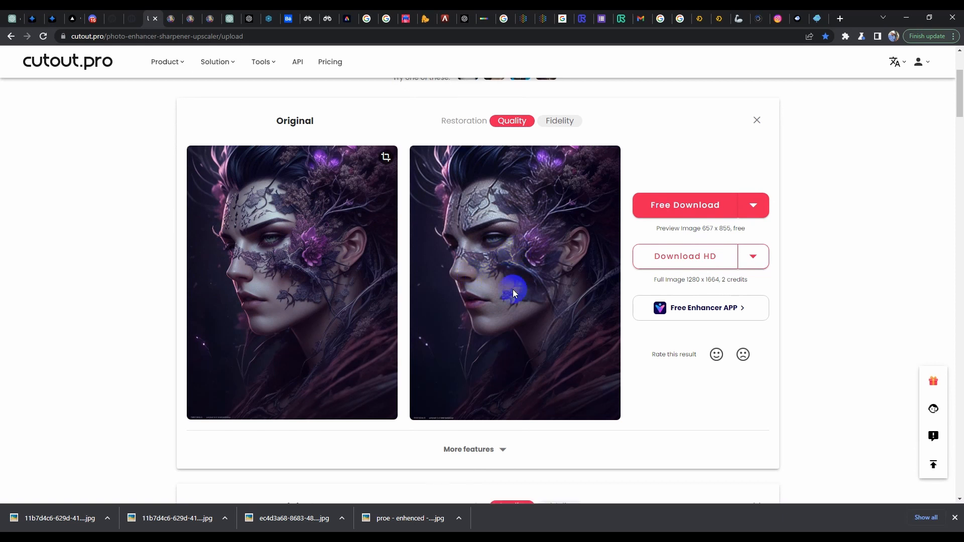
Download the enhanced DreamShaper image in HD with JPG as the file format.
{"action": "scroll", "coordinate": [513, 296], "scroll_direction": "down", "scroll_amount": 5}
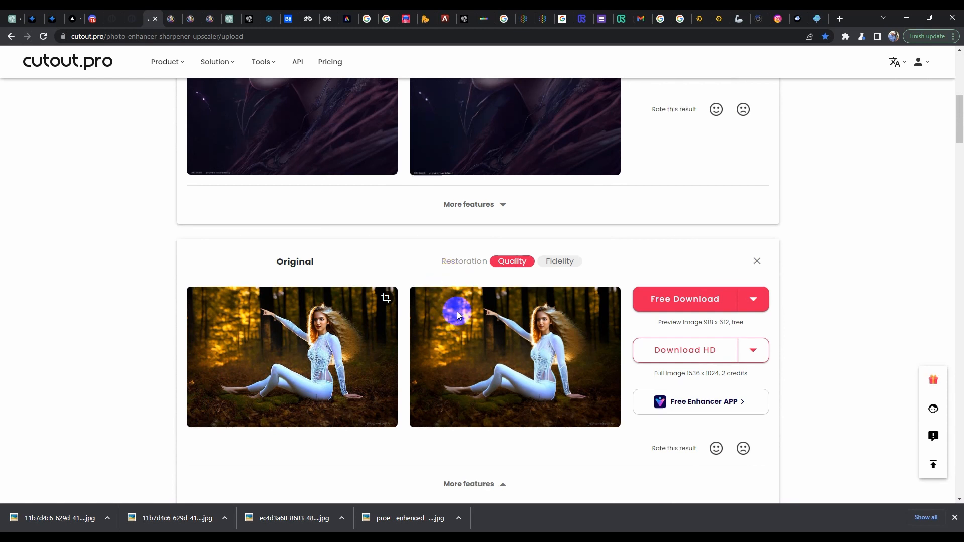
{"action": "scroll", "coordinate": [455, 317], "scroll_direction": "up", "scroll_amount": 8}
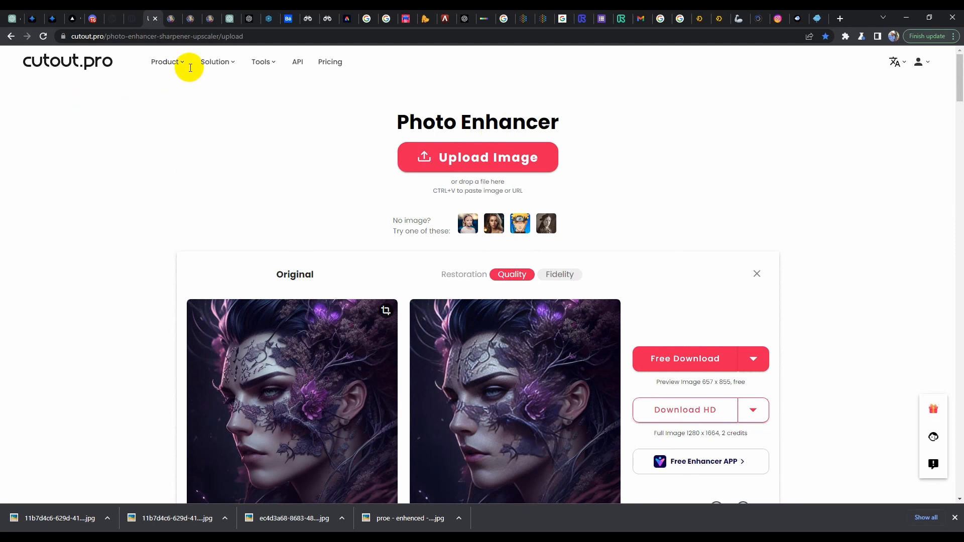
{"action": "mouse_move", "coordinate": [173, 62]}
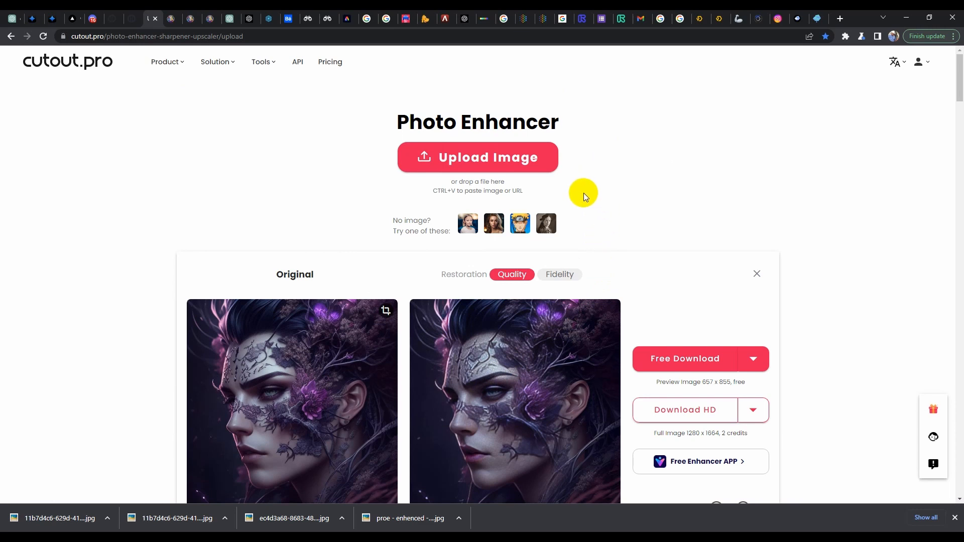
{"action": "scroll", "coordinate": [603, 216], "scroll_direction": "down", "scroll_amount": 3}
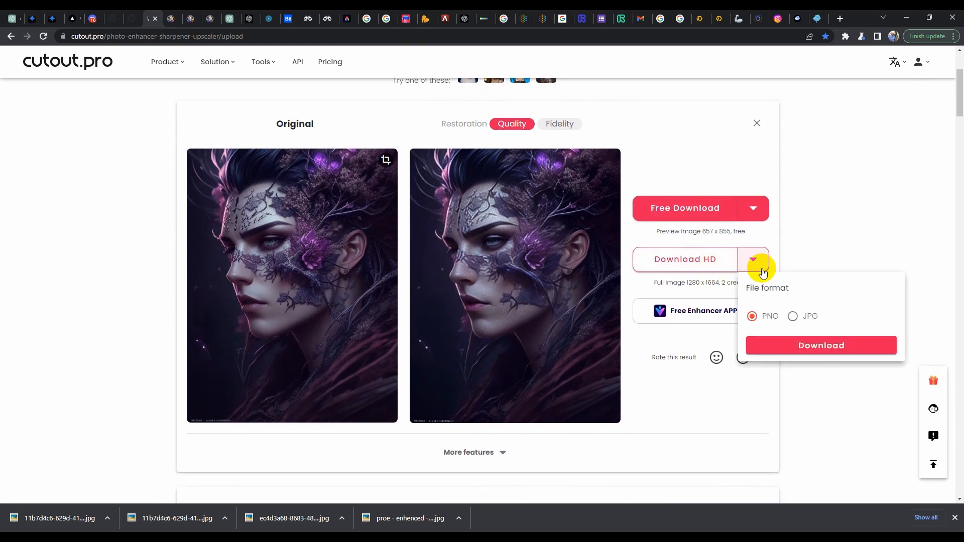
{"action": "mouse_move", "coordinate": [751, 262]}
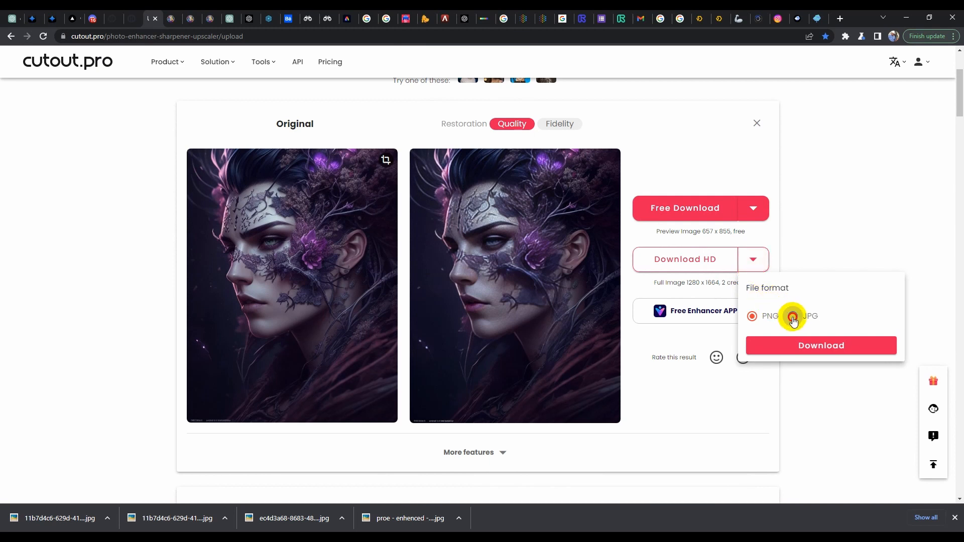
{"action": "left_click", "coordinate": [793, 317]}
{"action": "left_click_drag", "start_coordinate": [856, 369], "coordinate": [892, 374]}
{"action": "left_click", "coordinate": [836, 396]}
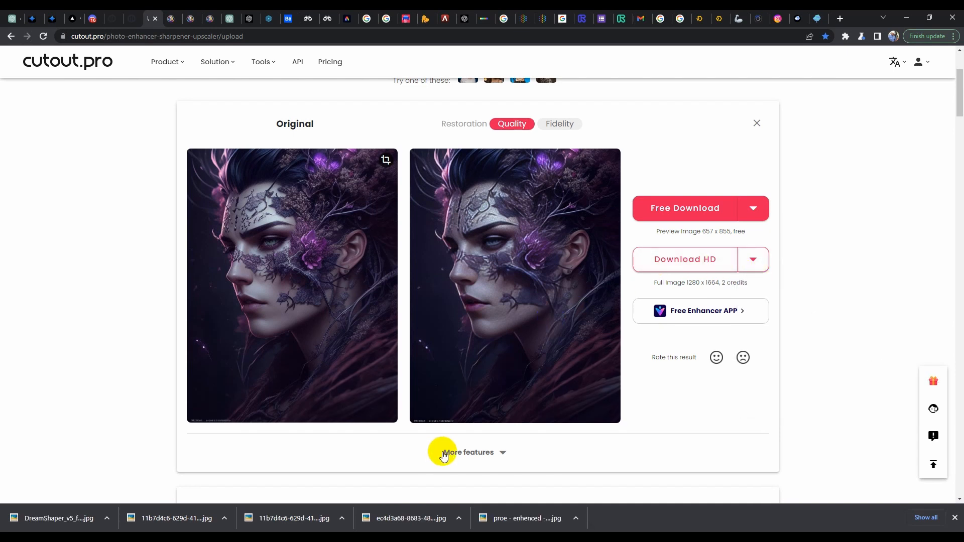
Show the additional editing features offered for the DreamShaper result and look through them.
{"action": "left_click", "coordinate": [501, 455]}
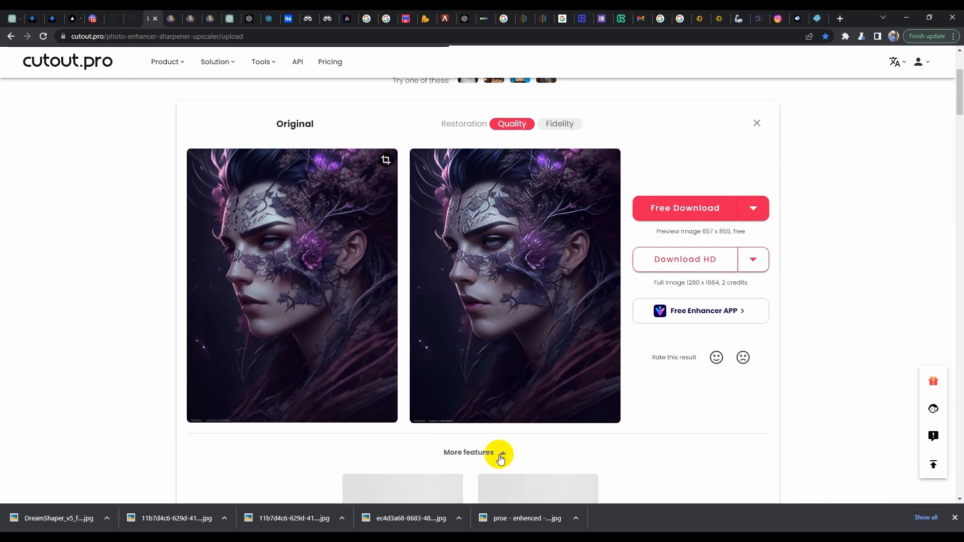
{"action": "scroll", "coordinate": [477, 290], "scroll_direction": "down", "scroll_amount": 5}
{"action": "scroll", "coordinate": [478, 291], "scroll_direction": "down", "scroll_amount": 6}
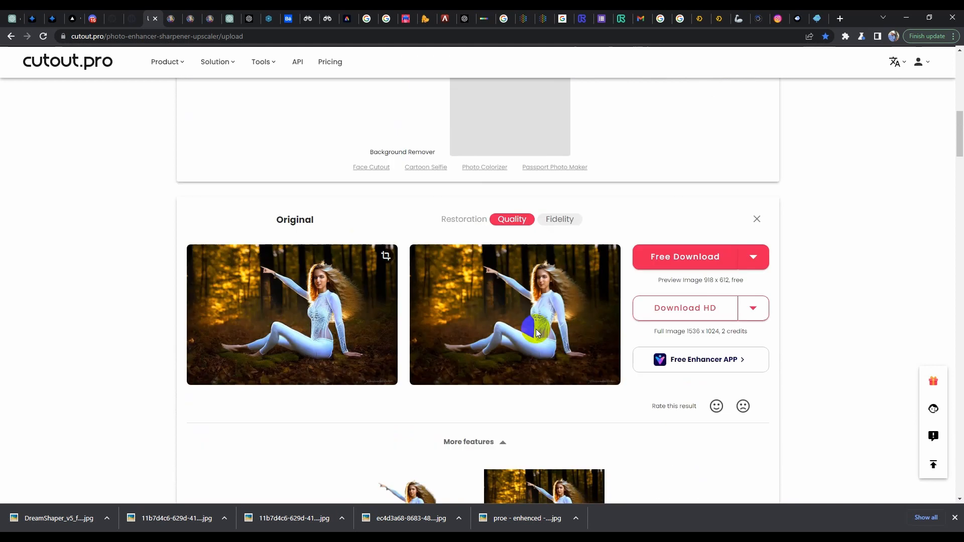
{"action": "scroll", "coordinate": [551, 289], "scroll_direction": "up", "scroll_amount": 5}
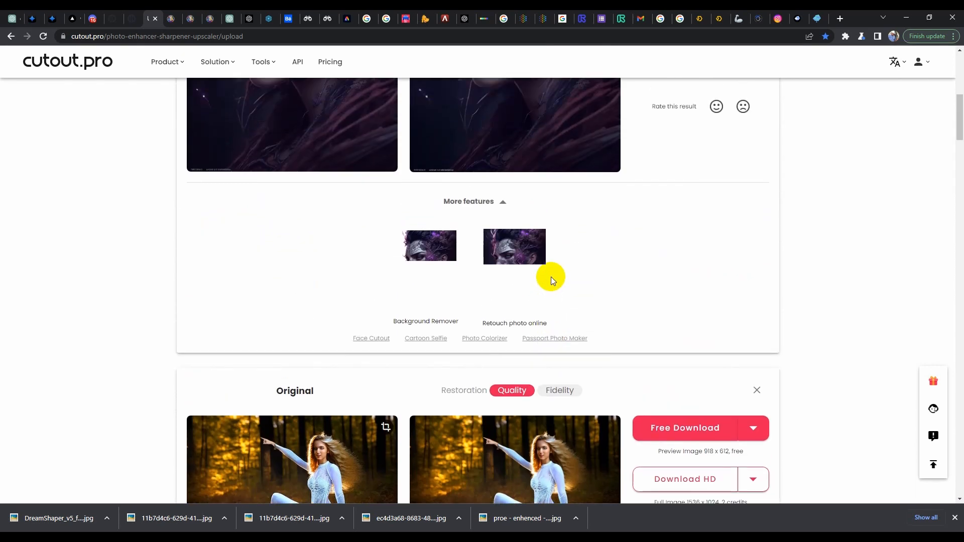
{"action": "scroll", "coordinate": [551, 276], "scroll_direction": "up", "scroll_amount": 9}
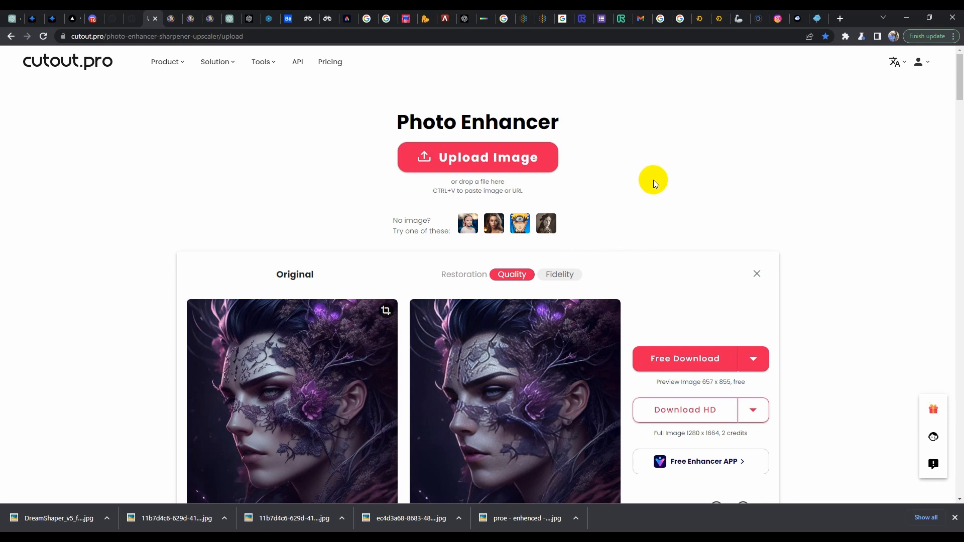
Open the Topaz Labs shop page in a new browser tab and examine the Photo AI offer.
{"action": "left_click", "coordinate": [838, 19]}
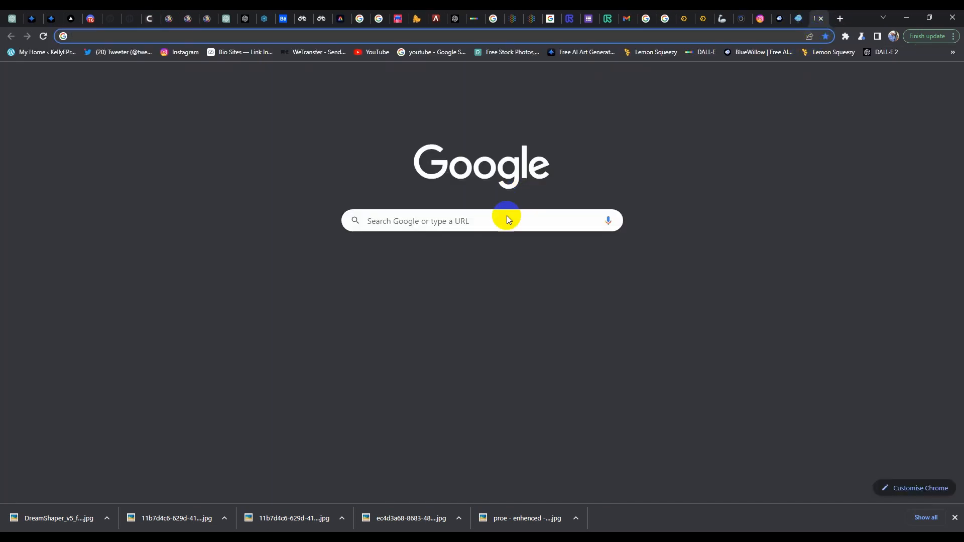
{"action": "left_click", "coordinate": [425, 220]}
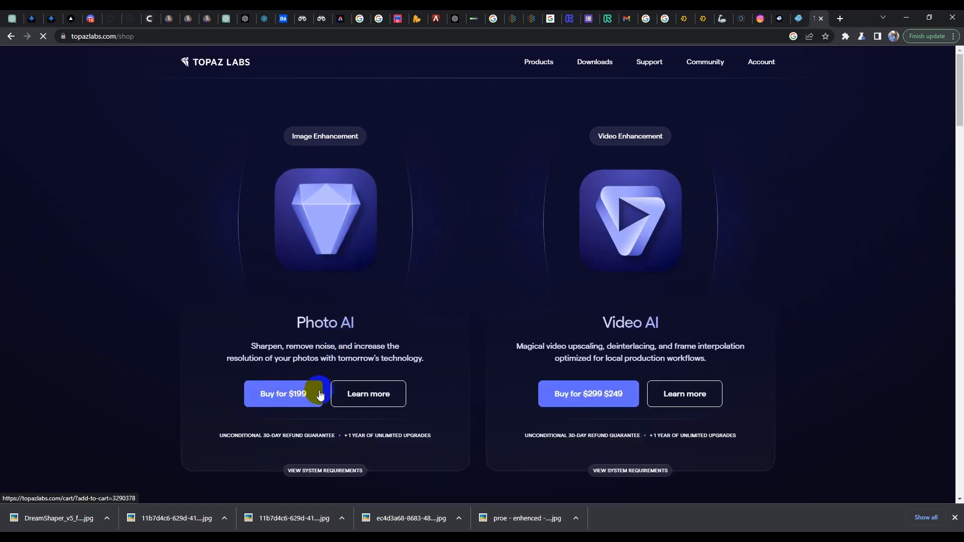
{"action": "left_click", "coordinate": [385, 405]}
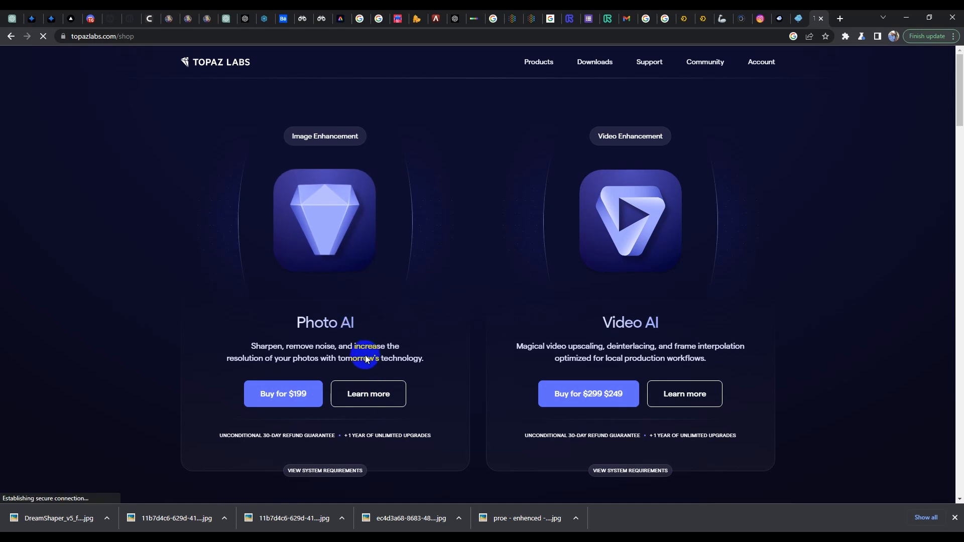
{"action": "left_click", "coordinate": [291, 395]}
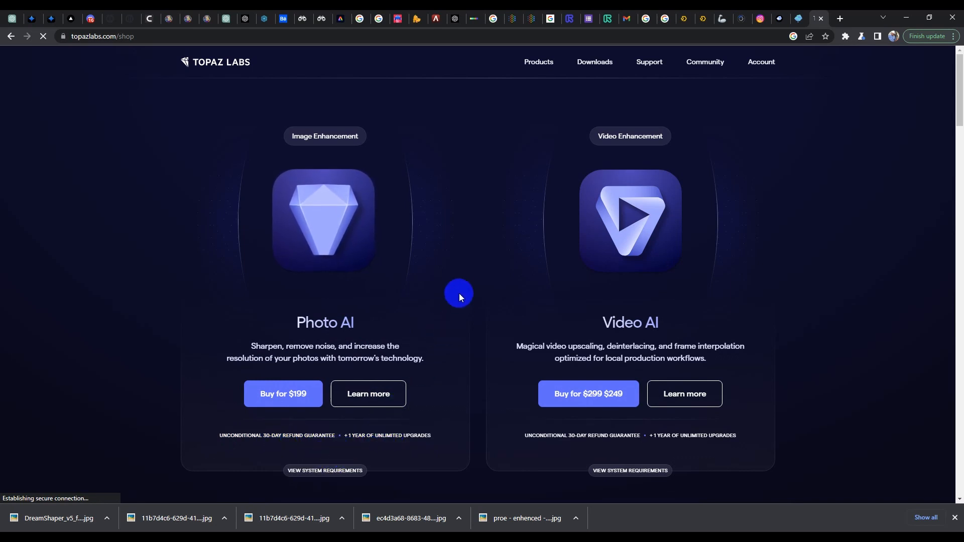
Find the Image Quality Bundle on the shop page and examine its price and contents.
{"action": "scroll", "coordinate": [282, 283], "scroll_direction": "down", "scroll_amount": 14}
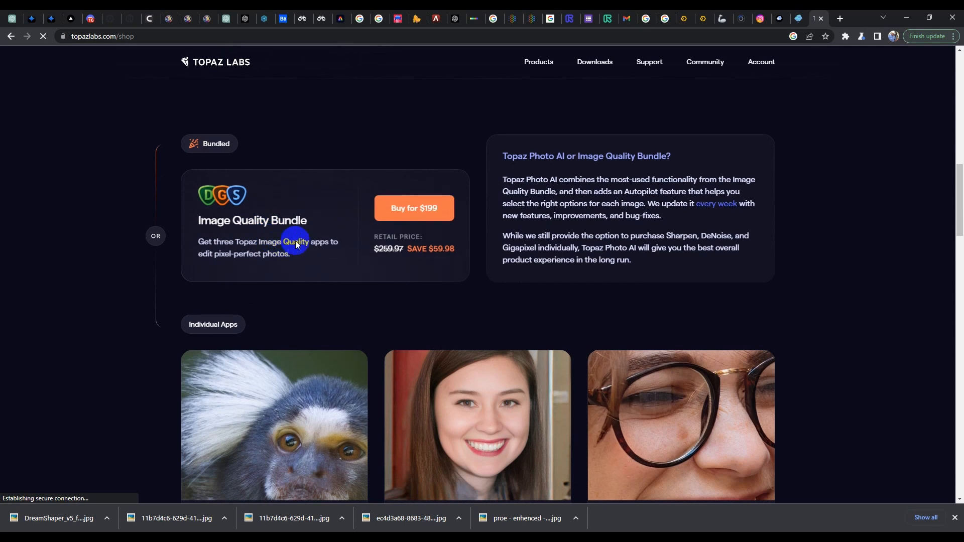
{"action": "left_click", "coordinate": [430, 219]}
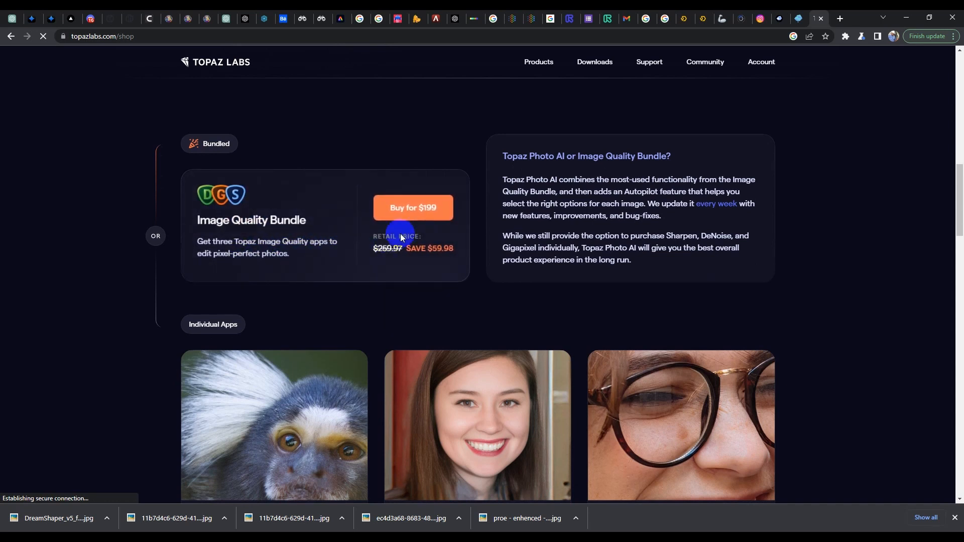
{"action": "left_click", "coordinate": [409, 217]}
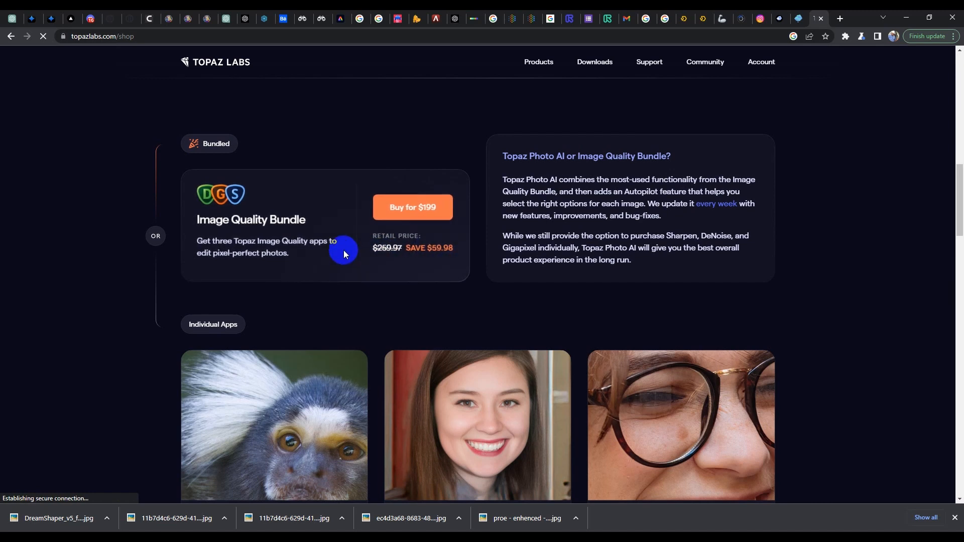
Examine the individual apps, focusing on Gigapixel AI's price and its before-and-after preview.
{"action": "scroll", "coordinate": [361, 226], "scroll_direction": "down", "scroll_amount": 2}
{"action": "scroll", "coordinate": [360, 222], "scroll_direction": "down", "scroll_amount": 5}
{"action": "left_click", "coordinate": [443, 259]}
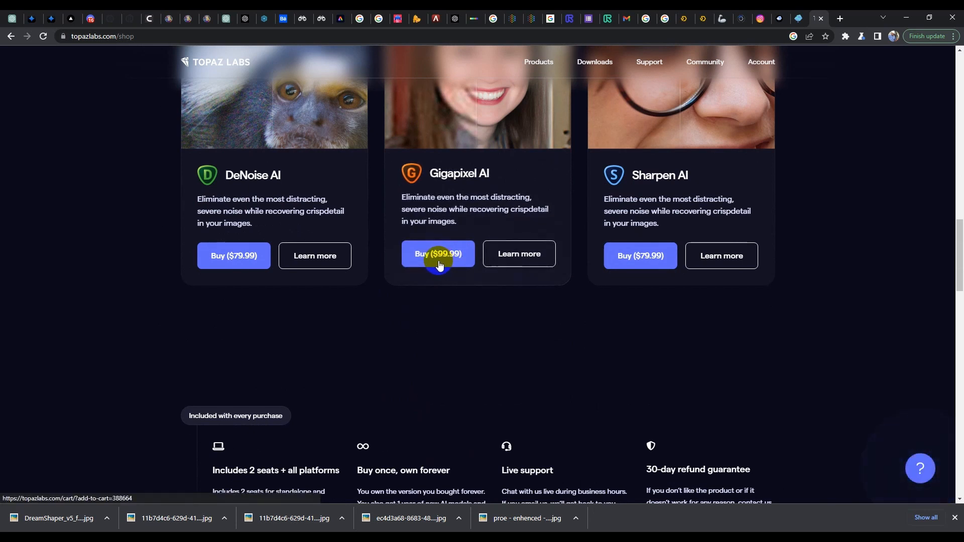
{"action": "scroll", "coordinate": [440, 264], "scroll_direction": "up", "scroll_amount": 3}
{"action": "left_click_drag", "start_coordinate": [495, 241], "coordinate": [368, 247]}
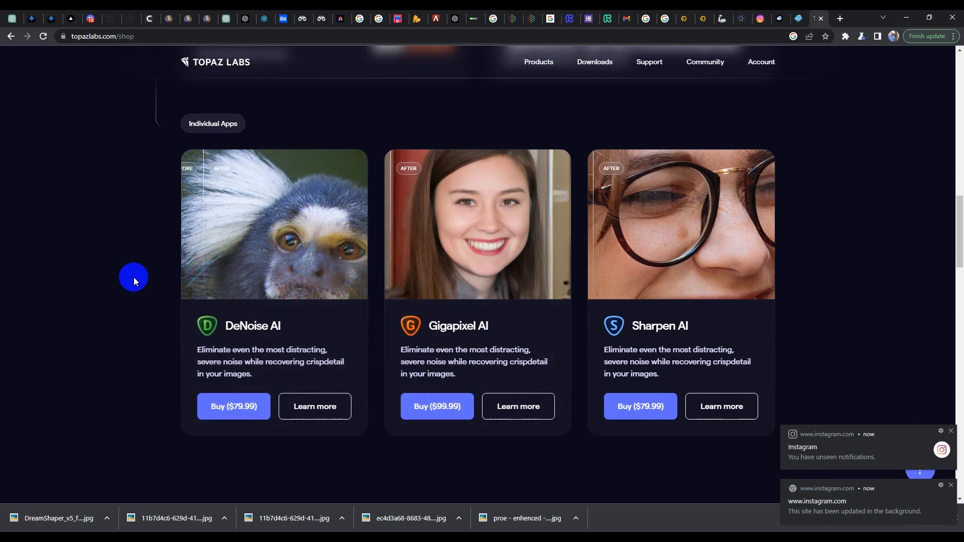
{"action": "left_click", "coordinate": [447, 411]}
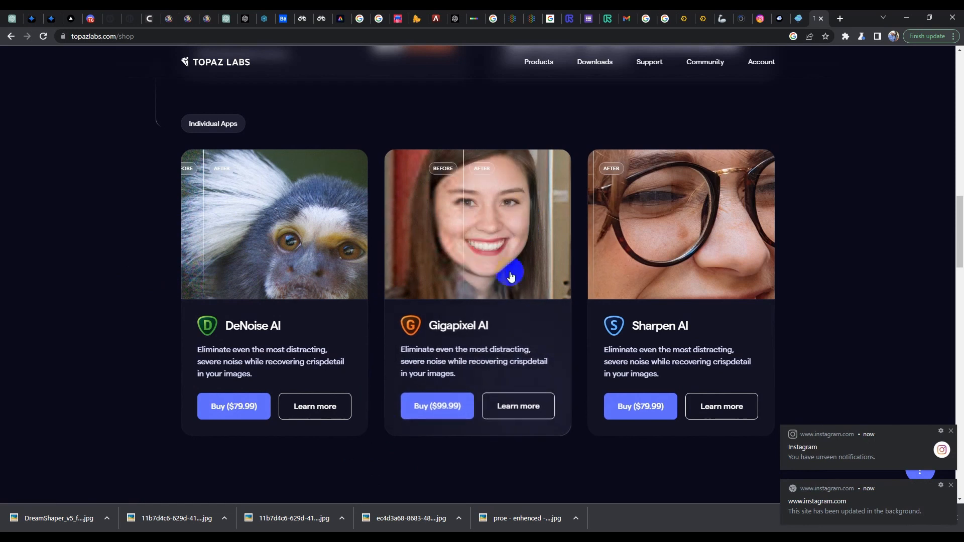
{"action": "left_click", "coordinate": [454, 401]}
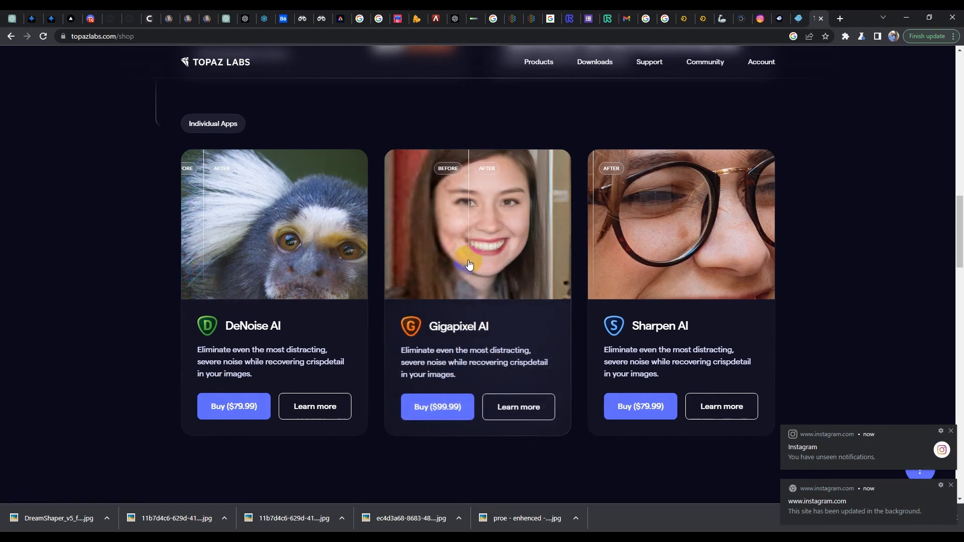
Compare the Photo AI, Image Quality Bundle and Gigapixel AI offers, and read what is included with every purchase.
{"action": "scroll", "coordinate": [459, 266], "scroll_direction": "up", "scroll_amount": 6}
{"action": "scroll", "coordinate": [459, 267], "scroll_direction": "up", "scroll_amount": 10}
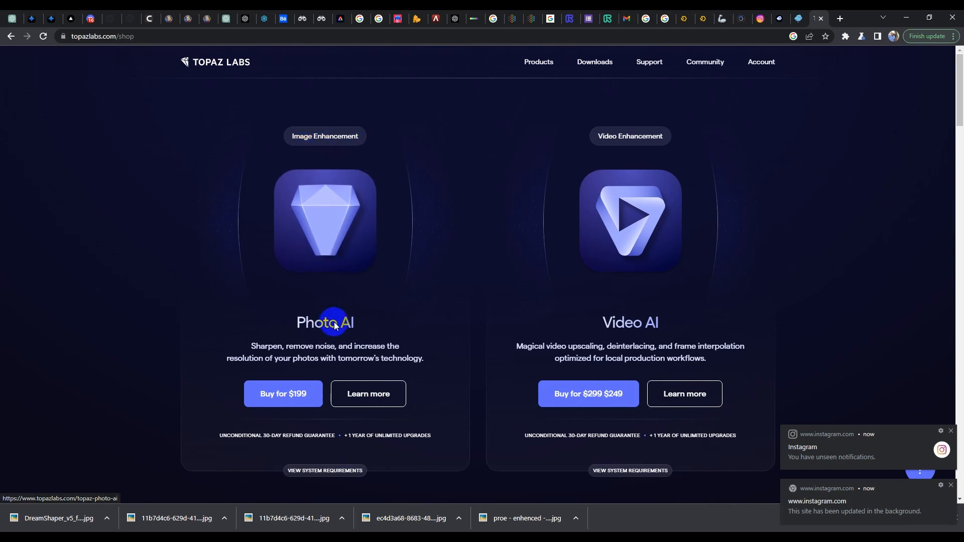
{"action": "scroll", "coordinate": [334, 319], "scroll_direction": "down", "scroll_amount": 12}
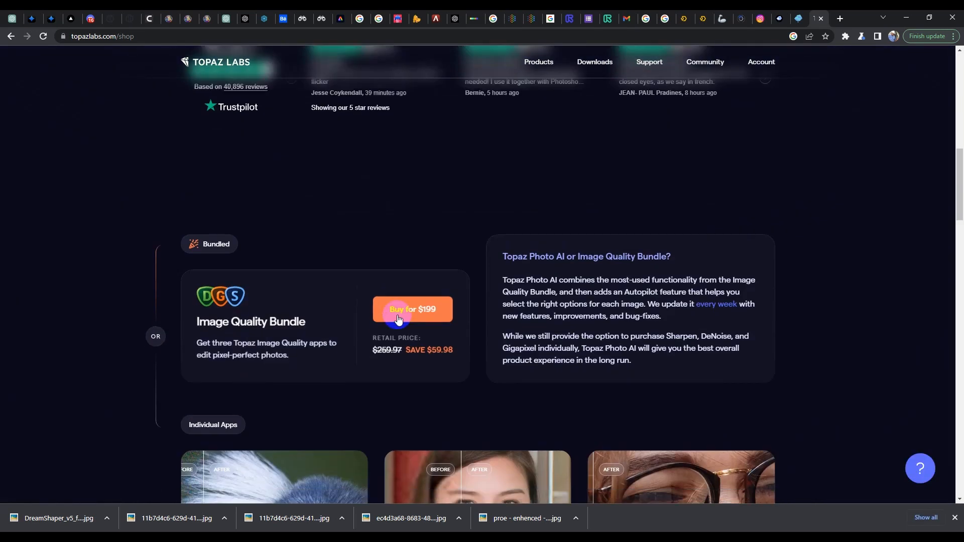
{"action": "scroll", "coordinate": [398, 319], "scroll_direction": "down", "scroll_amount": 7}
{"action": "scroll", "coordinate": [478, 370], "scroll_direction": "up", "scroll_amount": 20}
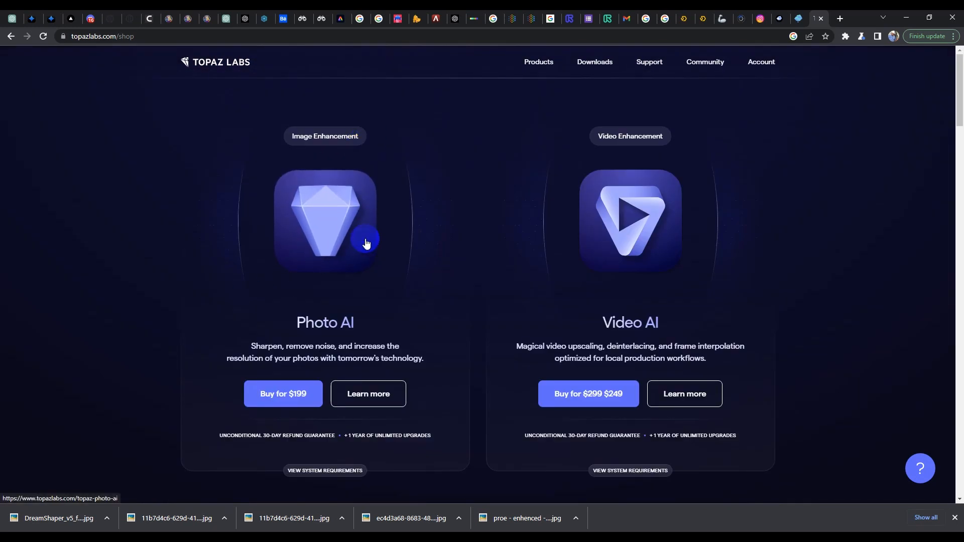
{"action": "scroll", "coordinate": [469, 345], "scroll_direction": "down", "scroll_amount": 10}
{"action": "scroll", "coordinate": [518, 430], "scroll_direction": "down", "scroll_amount": 5}
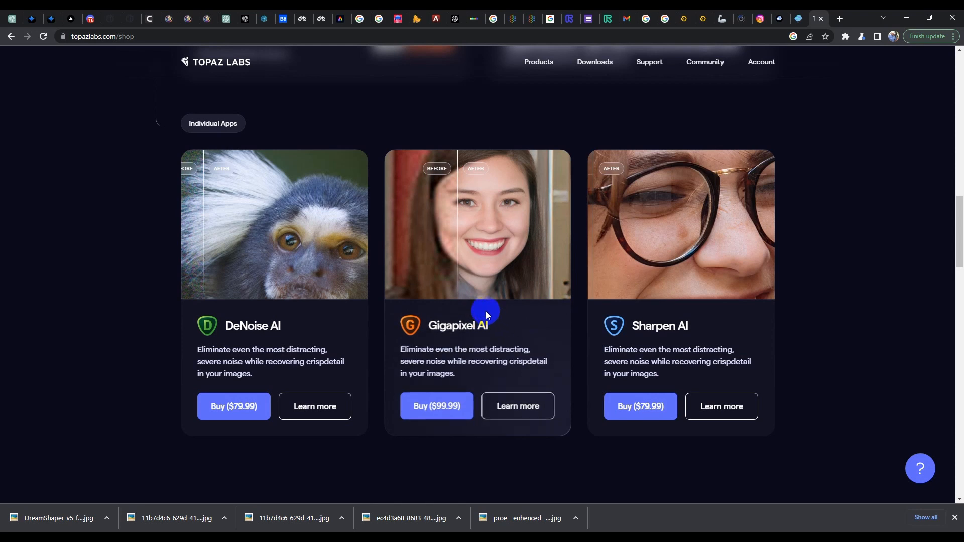
{"action": "scroll", "coordinate": [452, 341], "scroll_direction": "down", "scroll_amount": 1}
{"action": "left_click", "coordinate": [446, 361]}
{"action": "scroll", "coordinate": [475, 378], "scroll_direction": "down", "scroll_amount": 15}
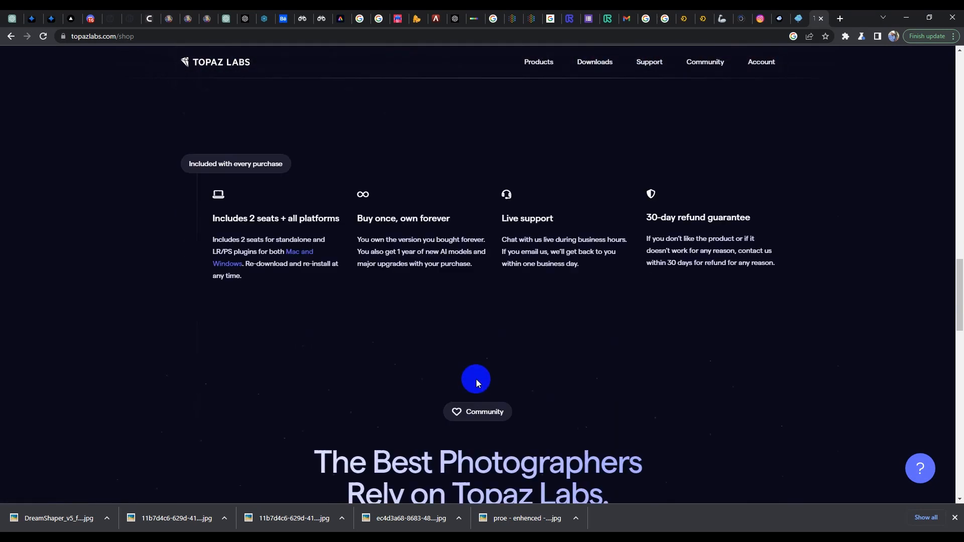
{"action": "scroll", "coordinate": [476, 376], "scroll_direction": "down", "scroll_amount": 10}
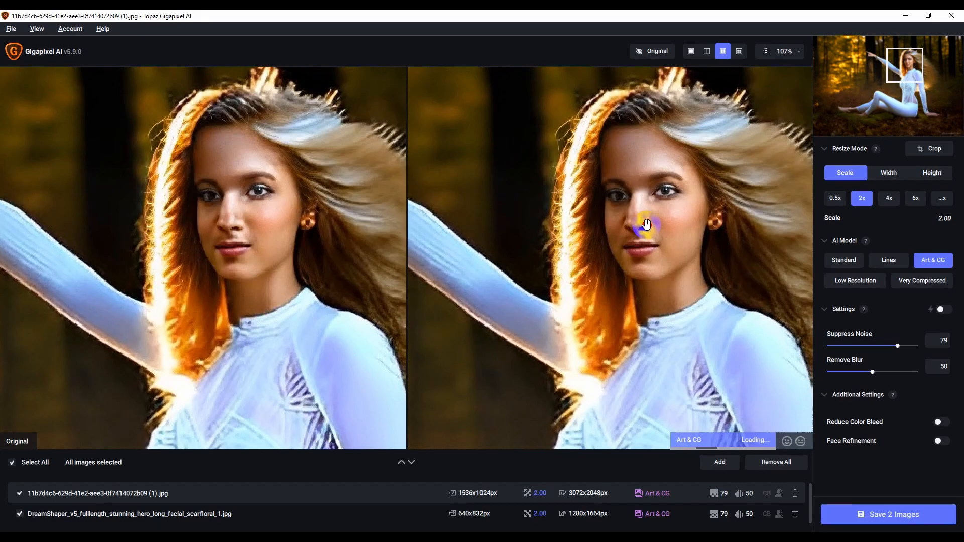
Switch to Topaz Gigapixel AI, centre the preview on the woman's face, and turn on Reduce Color Bleed and Face Refinement.
{"action": "left_click_drag", "start_coordinate": [642, 213], "coordinate": [641, 224]}
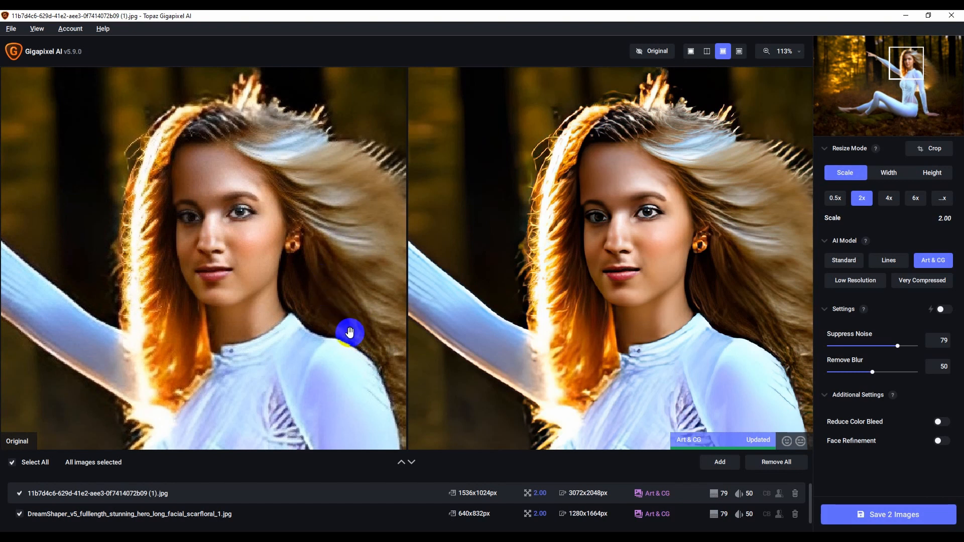
{"action": "left_click", "coordinate": [621, 386]}
{"action": "left_click", "coordinate": [938, 440]}
{"action": "left_click", "coordinate": [941, 423]}
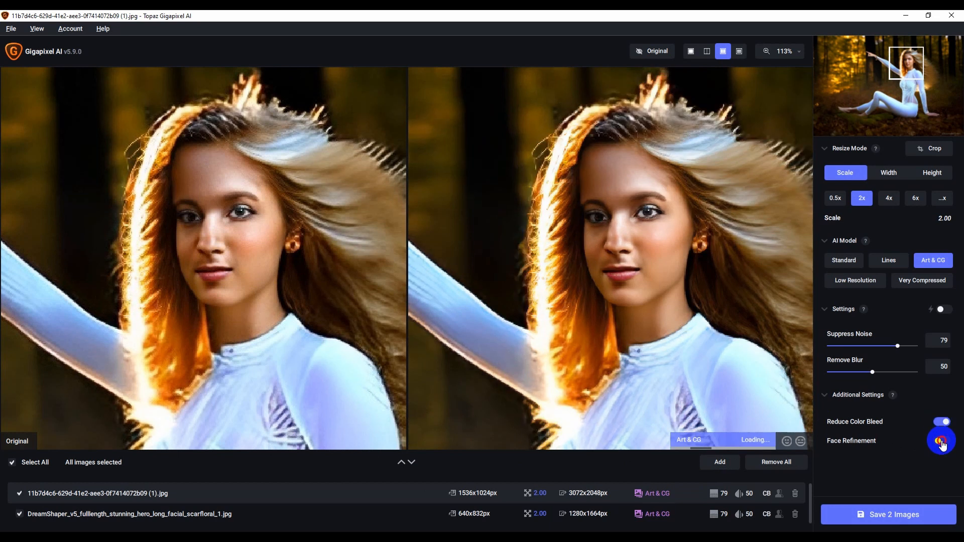
{"action": "left_click", "coordinate": [943, 442]}
{"action": "left_click", "coordinate": [943, 442]}
{"action": "left_click", "coordinate": [943, 442]}
Review the available AI models and set the AI model to Very Compressed for both selected images.
{"action": "left_click", "coordinate": [889, 201]}
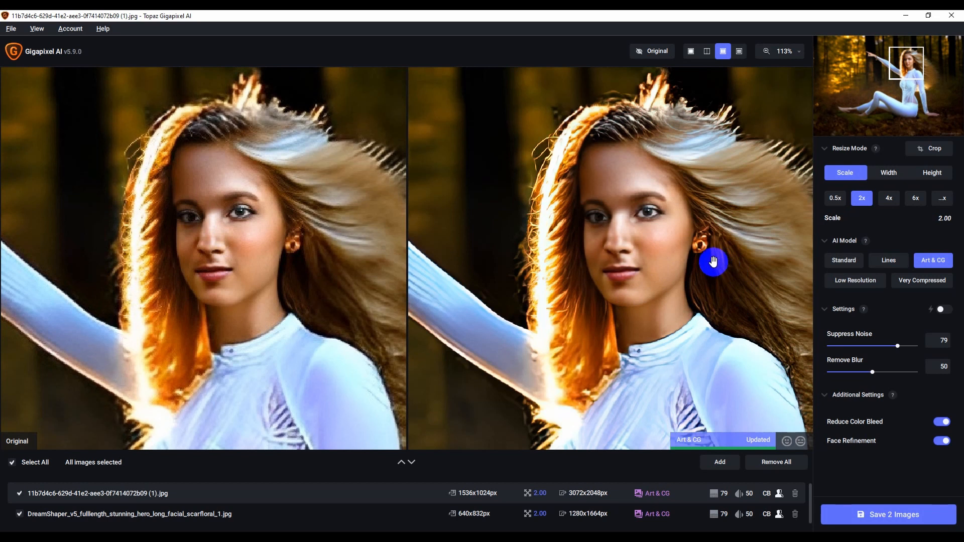
{"action": "mouse_move", "coordinate": [929, 264]}
{"action": "left_click", "coordinate": [927, 262]}
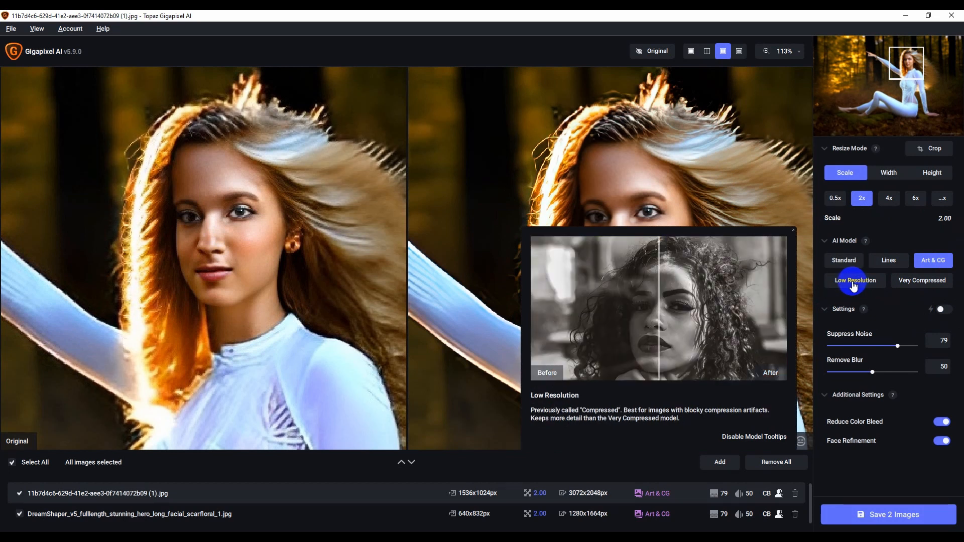
{"action": "left_click", "coordinate": [915, 287]}
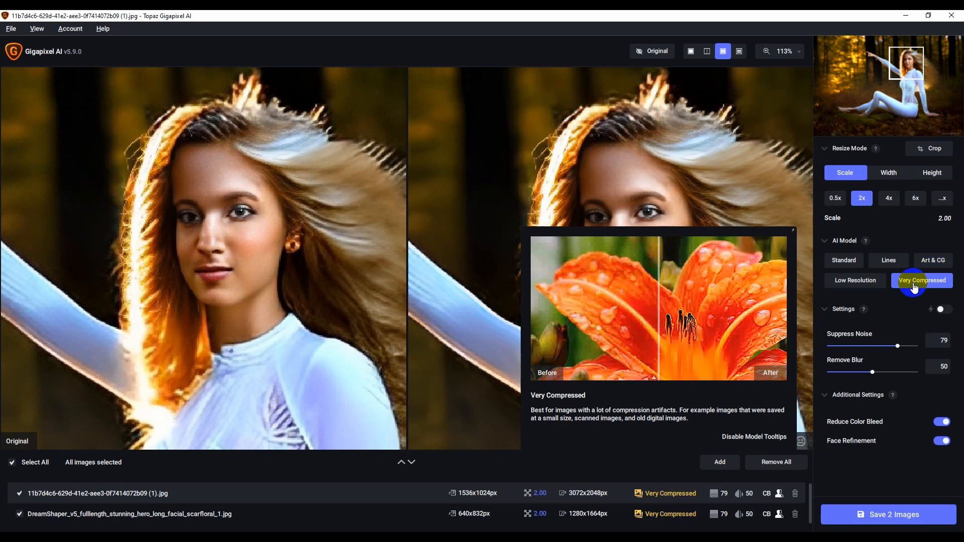
Set Suppress Noise to 57 and Remove Blur to 42 for both images.
{"action": "left_click", "coordinate": [885, 346]}
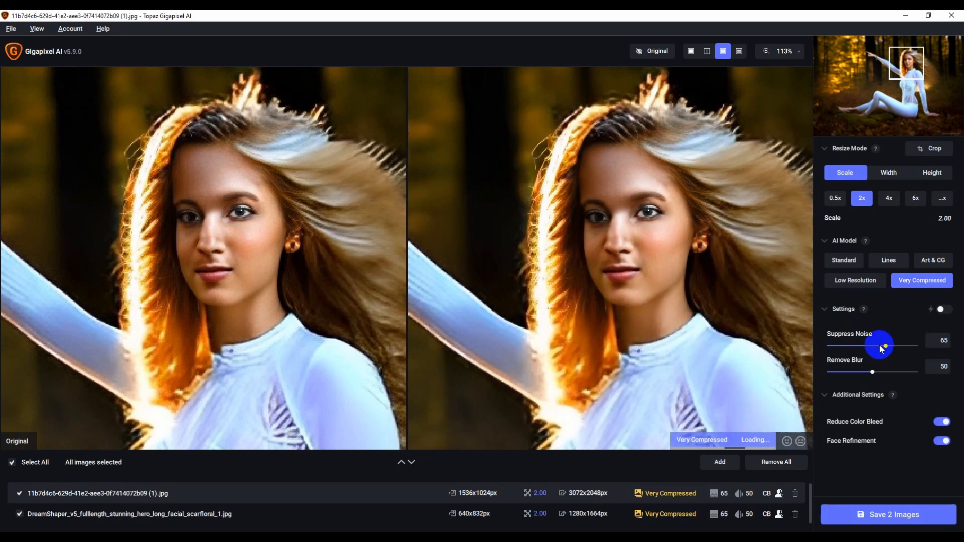
{"action": "left_click", "coordinate": [880, 346]}
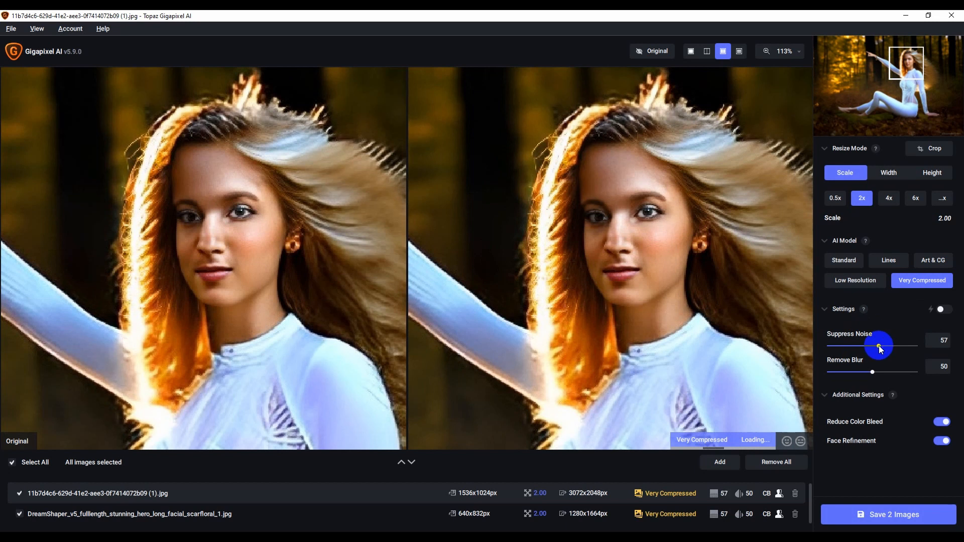
{"action": "left_click", "coordinate": [865, 372]}
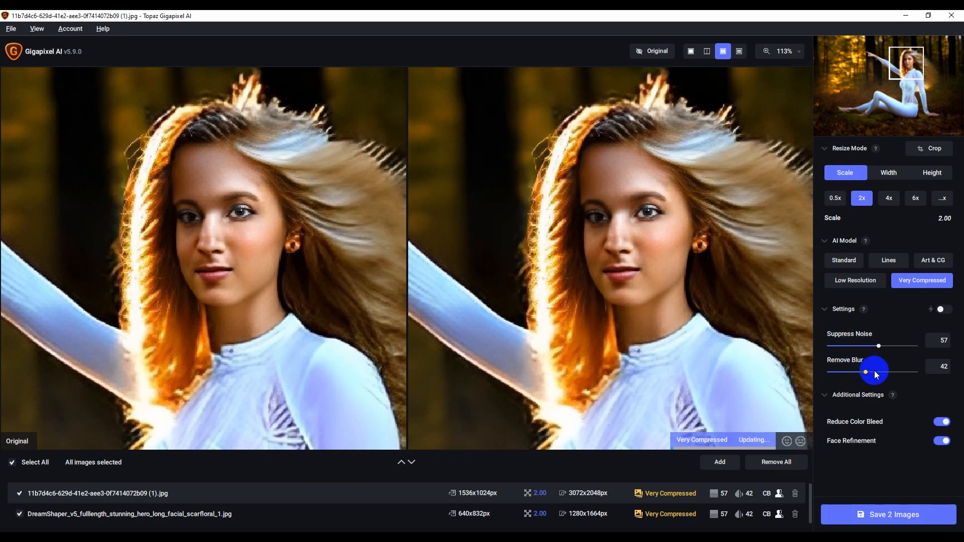
Set Suppress Noise to 94 and Remove Blur to 65 for both images.
{"action": "left_click_drag", "start_coordinate": [875, 376], "coordinate": [880, 376]}
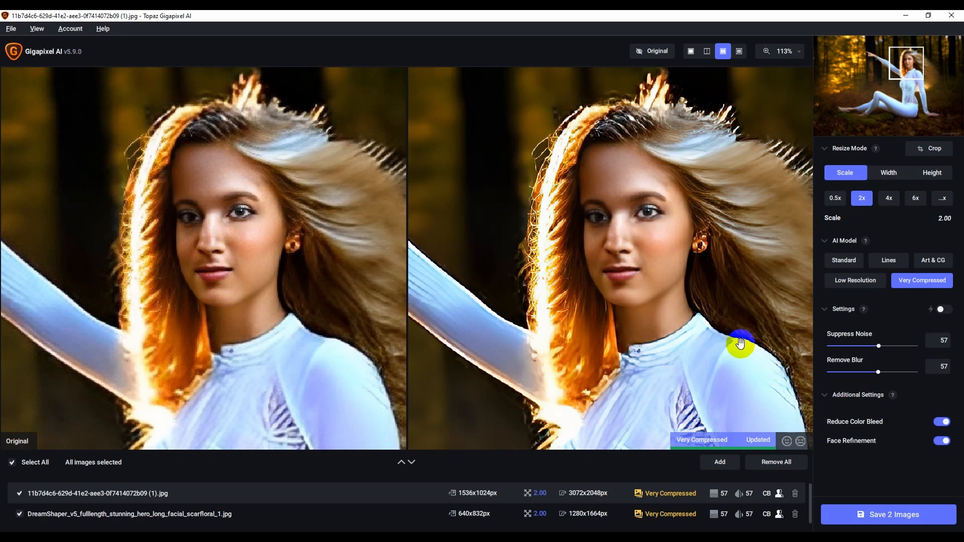
{"action": "left_click_drag", "start_coordinate": [881, 346], "coordinate": [912, 351]}
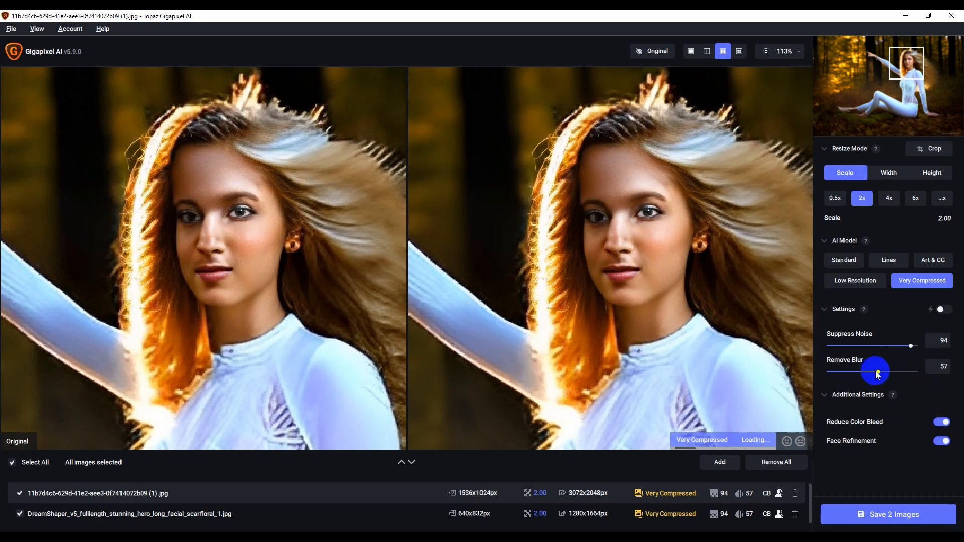
{"action": "left_click_drag", "start_coordinate": [879, 374], "coordinate": [887, 377]}
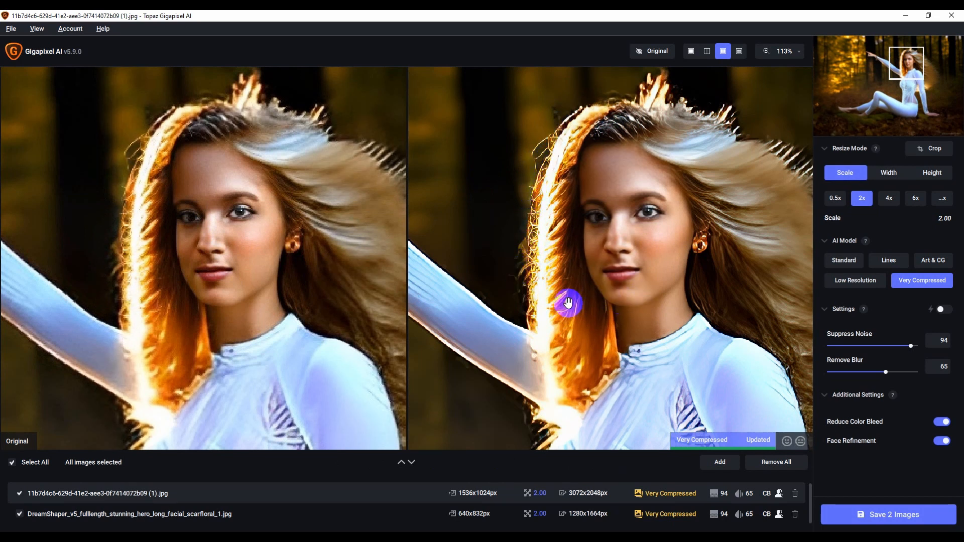
Preview the DreamShaper portrait and compare the original and upscaled detail around the eye, lace mask and purple flower.
{"action": "left_click", "coordinate": [112, 519]}
{"action": "left_click_drag", "start_coordinate": [568, 221], "coordinate": [577, 305]}
{"action": "scroll", "coordinate": [552, 284], "scroll_direction": "down", "scroll_amount": 4}
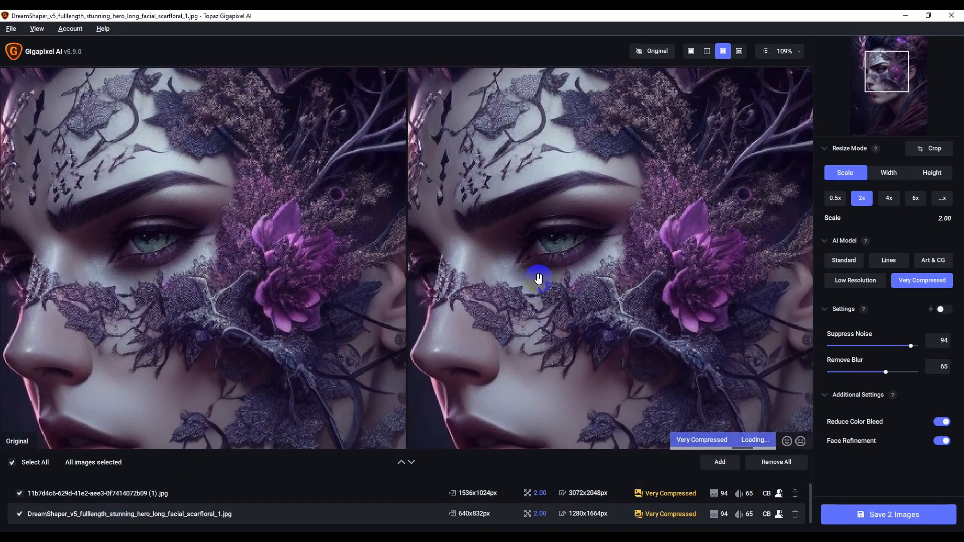
{"action": "scroll", "coordinate": [532, 273], "scroll_direction": "up", "scroll_amount": 5}
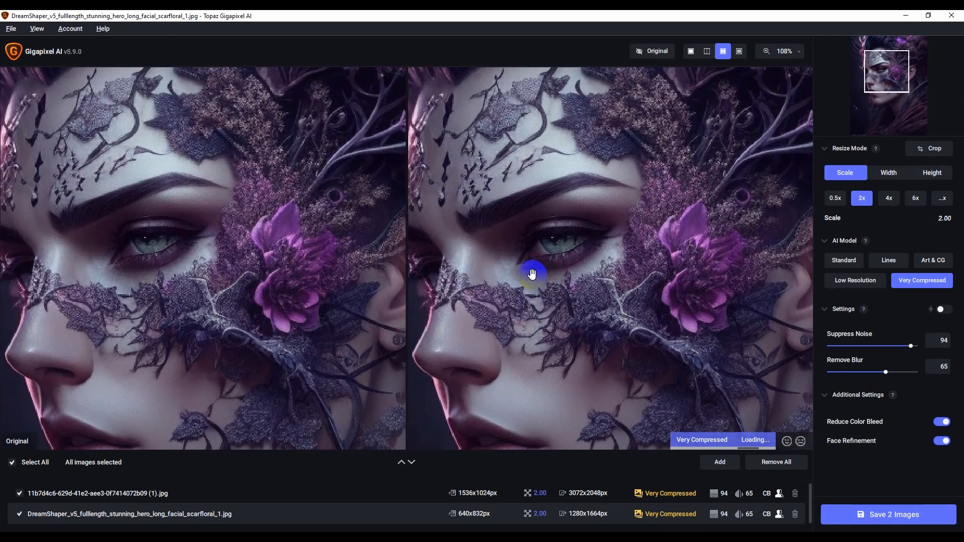
{"action": "scroll", "coordinate": [532, 273], "scroll_direction": "down", "scroll_amount": 3}
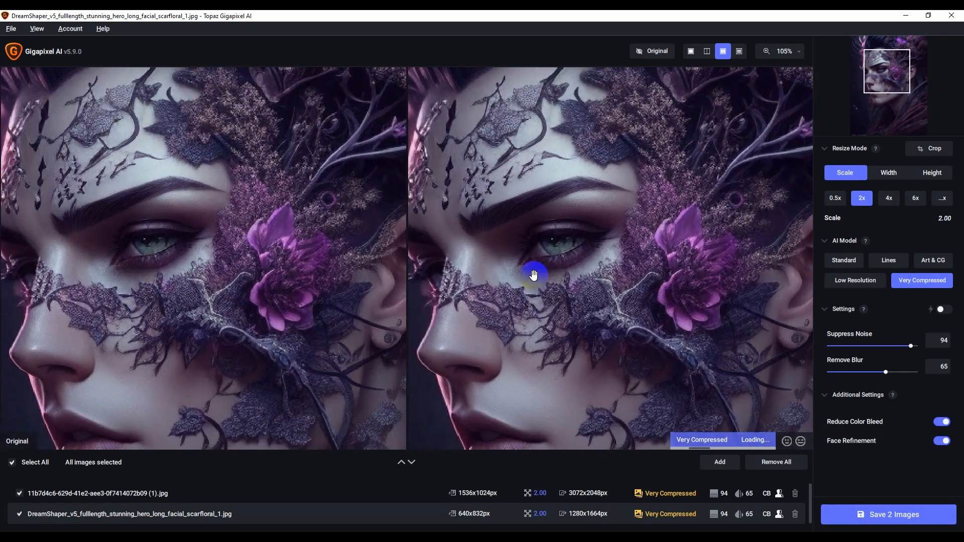
{"action": "left_click", "coordinate": [549, 310]}
{"action": "left_click_drag", "start_coordinate": [549, 310], "coordinate": [563, 276]}
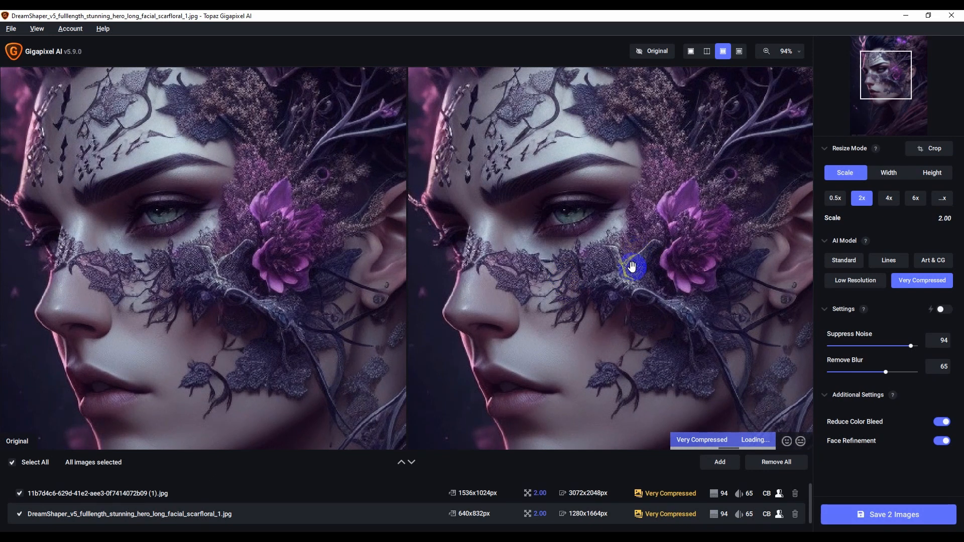
{"action": "scroll", "coordinate": [614, 252], "scroll_direction": "up", "scroll_amount": 4}
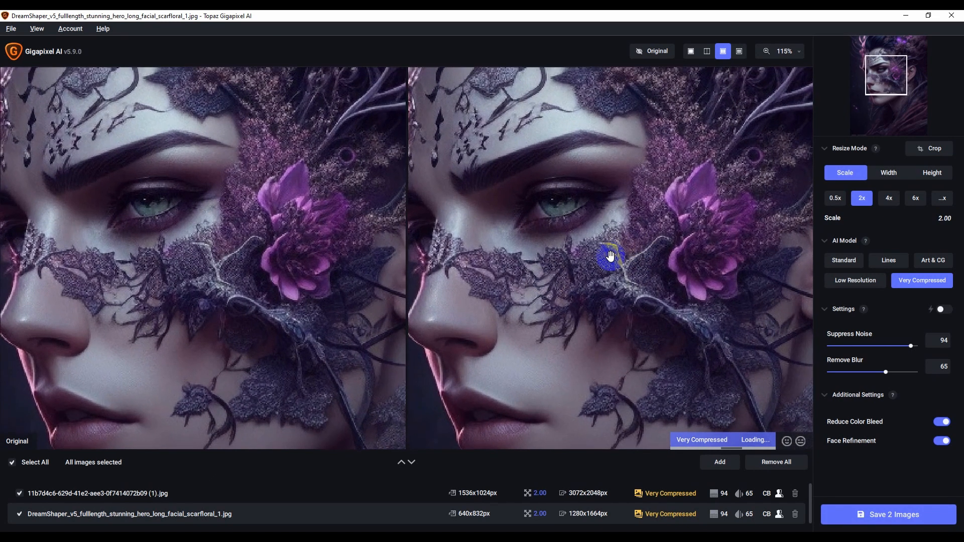
{"action": "left_click_drag", "start_coordinate": [608, 254], "coordinate": [588, 276]}
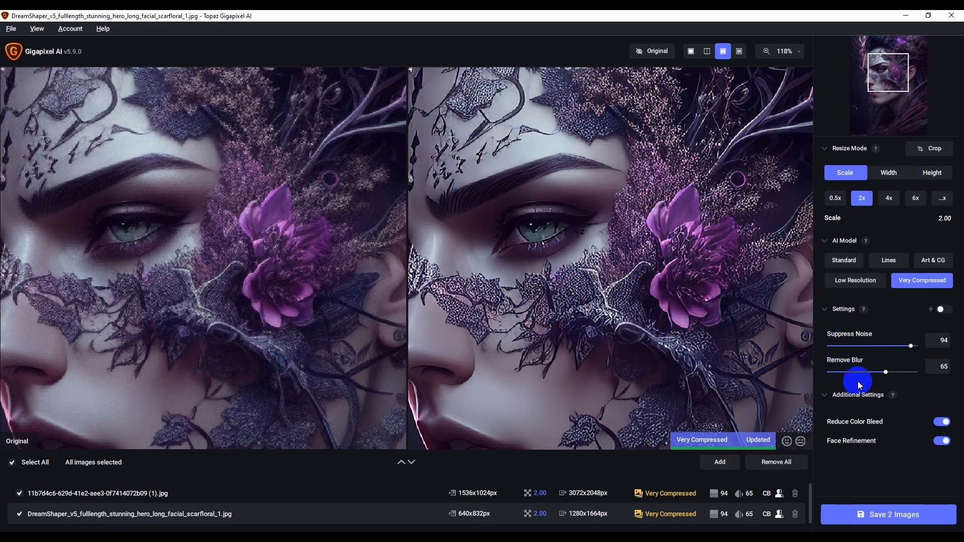
Set Remove Blur to 73 and Suppress Noise to 100 for both images.
{"action": "left_click_drag", "start_coordinate": [886, 372], "coordinate": [833, 372]}
{"action": "left_click_drag", "start_coordinate": [836, 374], "coordinate": [892, 372]}
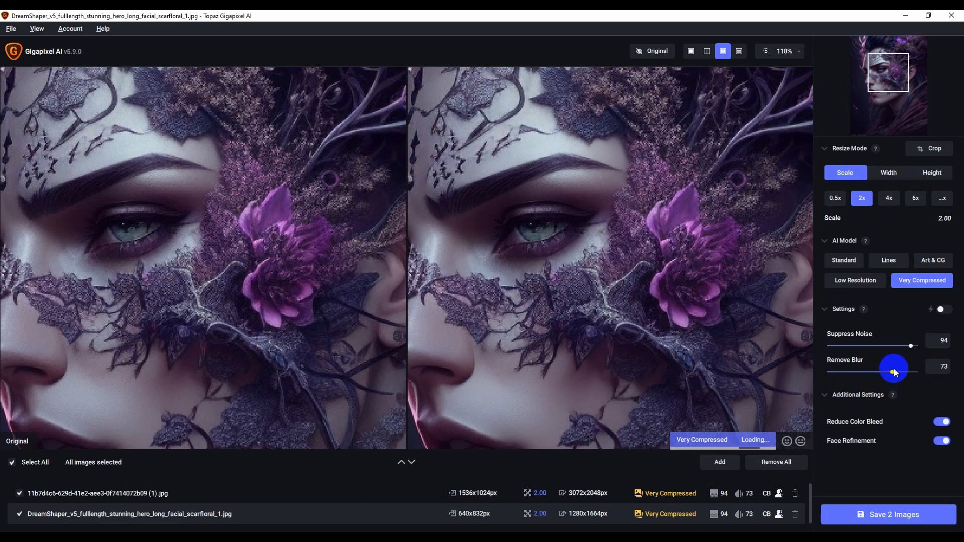
{"action": "left_click", "coordinate": [912, 347]}
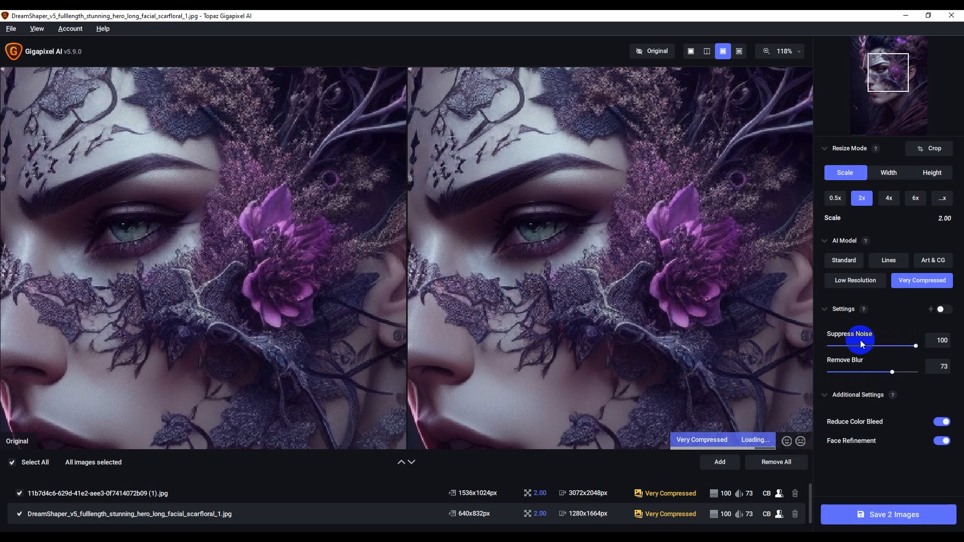
Check the forehead and eye detail in the portrait's upscaled preview, and start saving both selected images.
{"action": "left_click_drag", "start_coordinate": [779, 409], "coordinate": [615, 326]}
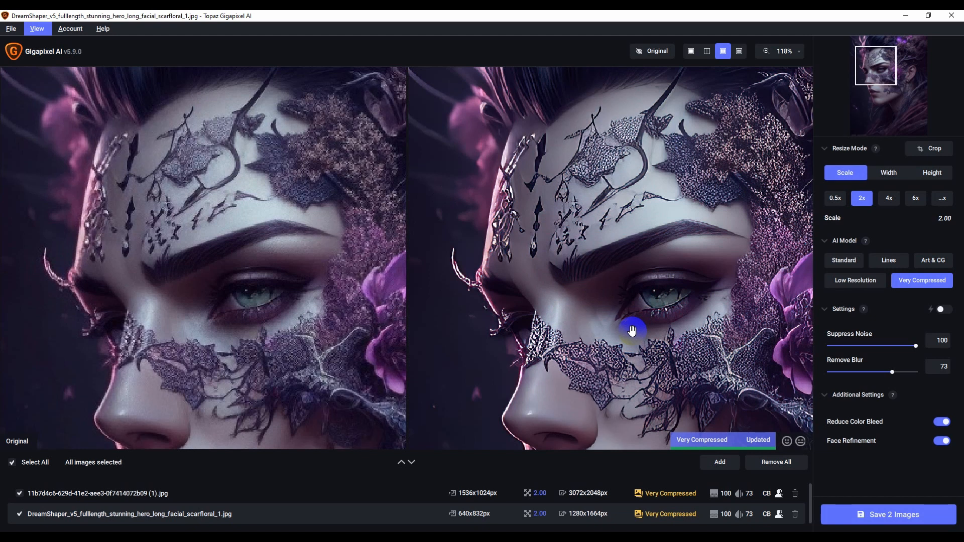
{"action": "left_click", "coordinate": [865, 524]}
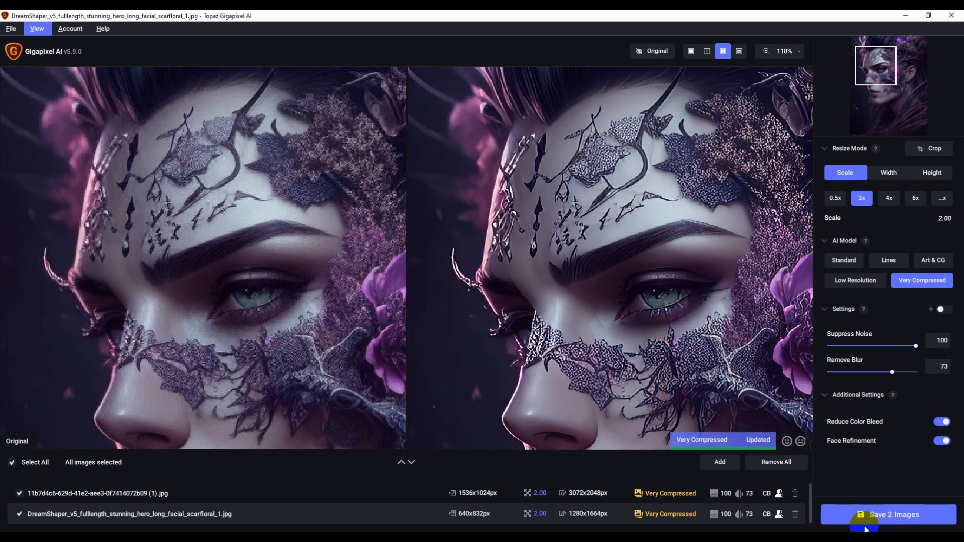